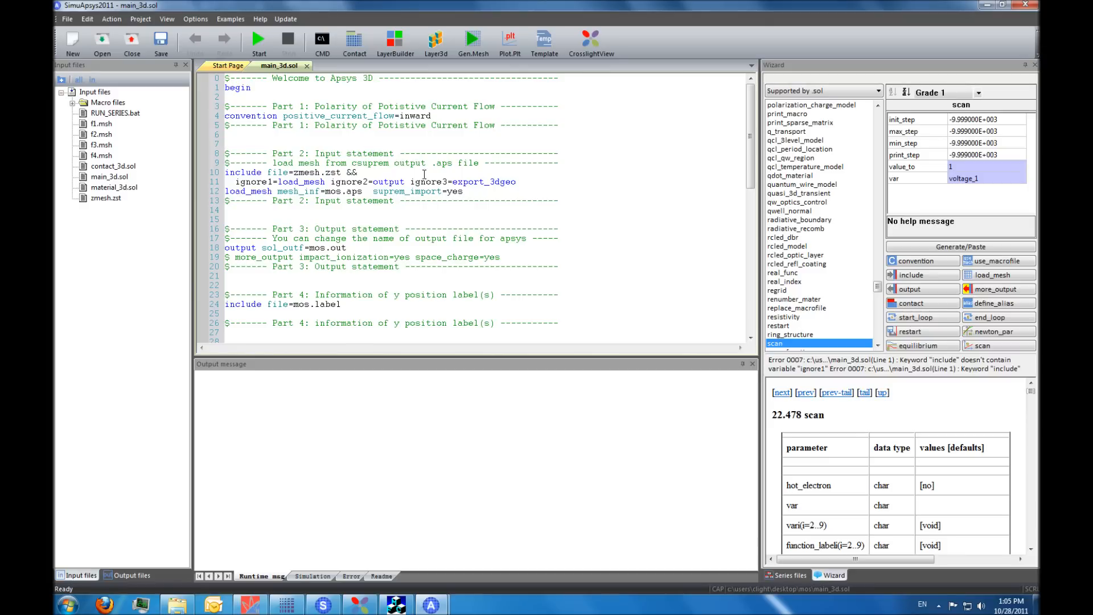
# - Comment out the mos.label include line in Part 4 of main_3d.sol
pyautogui.click(445, 116)
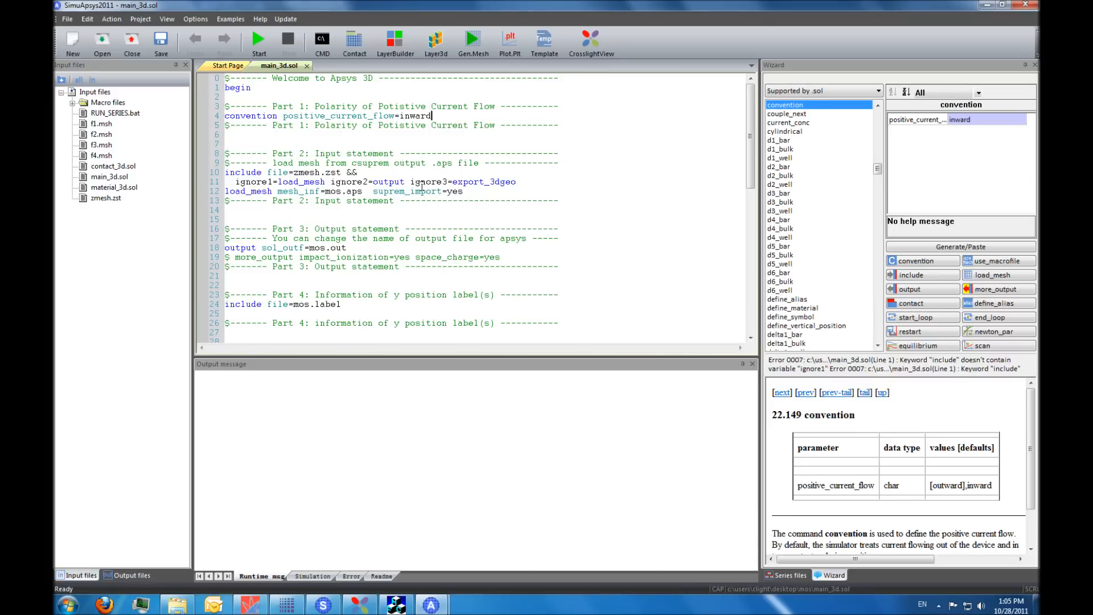
pyautogui.click(402, 191)
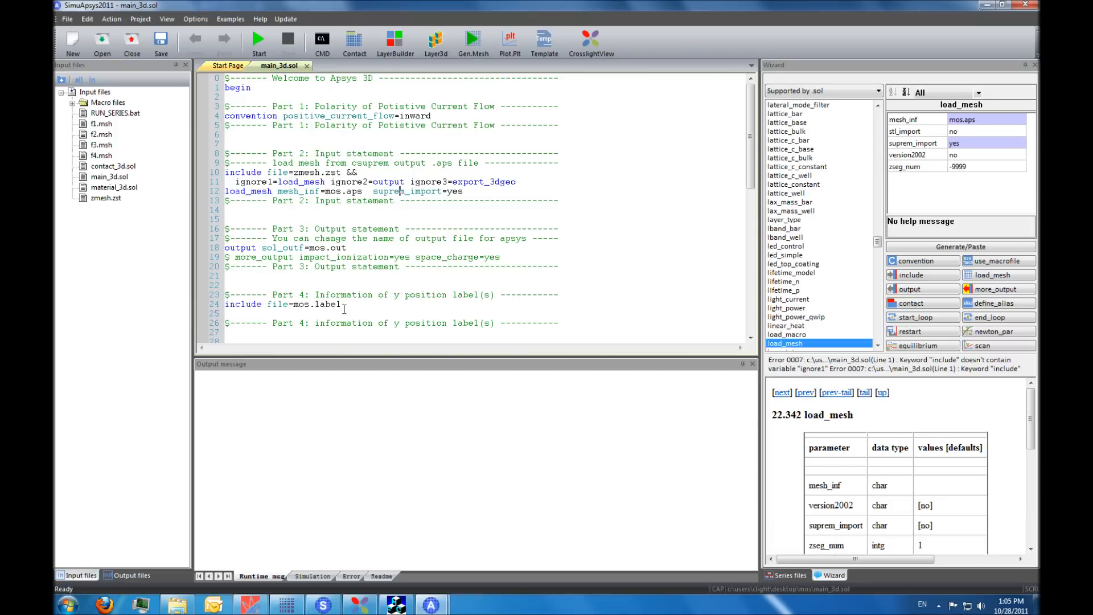
pyautogui.click(338, 304)
pyautogui.scroll(-5, 330, 305)
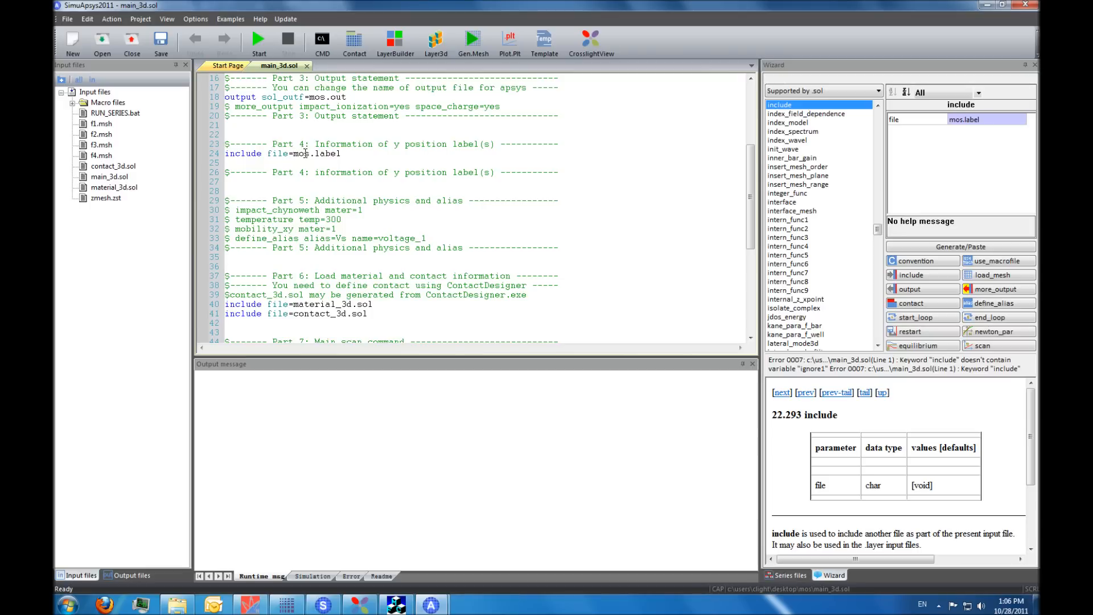
pyautogui.rightClick(305, 153)
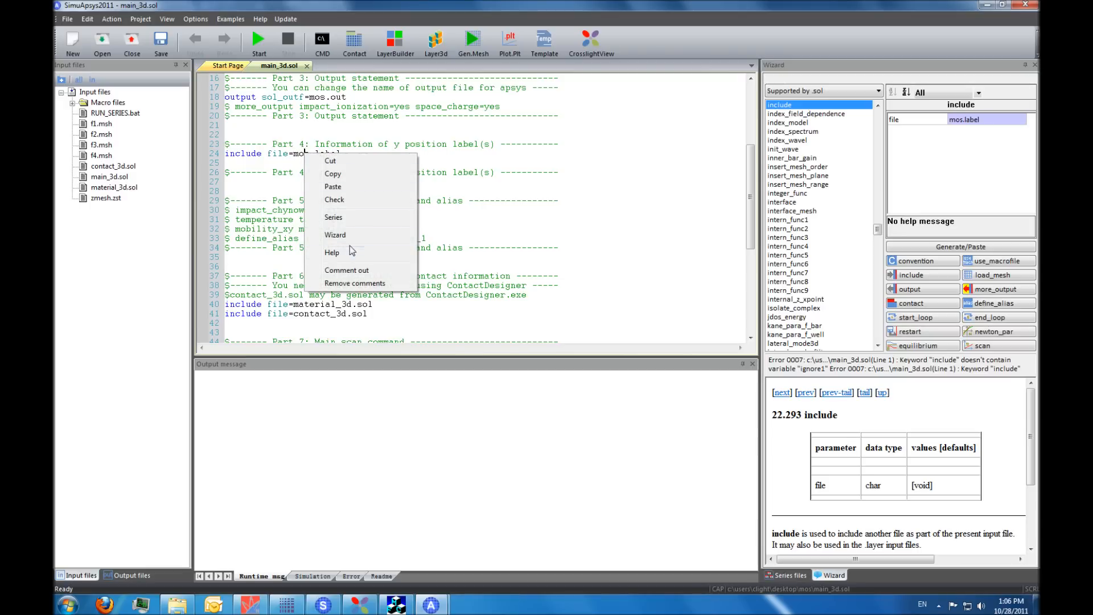
pyautogui.click(344, 270)
# - Comment out the material_3d.sol include line in Part 6 of main_3d.sol
pyautogui.scroll(-3, 396, 220)
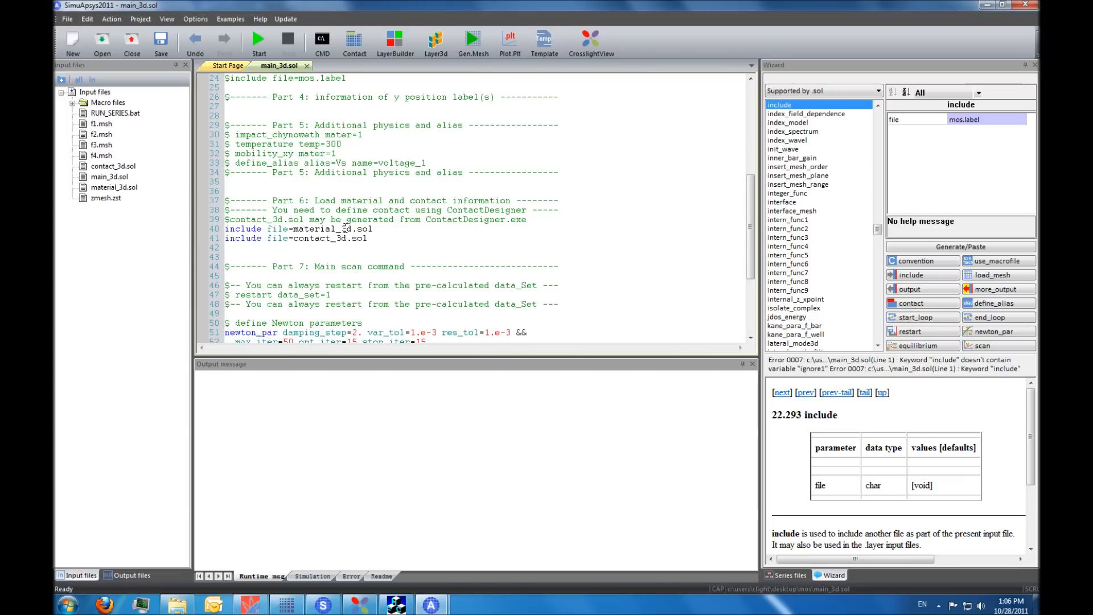
pyautogui.click(326, 229)
pyautogui.rightClick(327, 231)
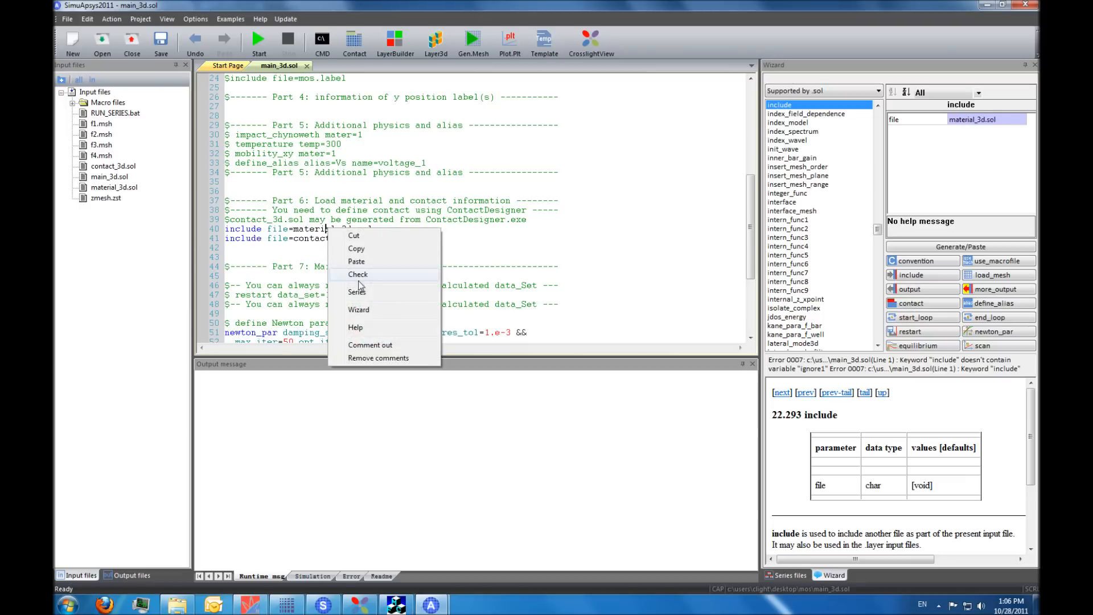
pyautogui.click(362, 346)
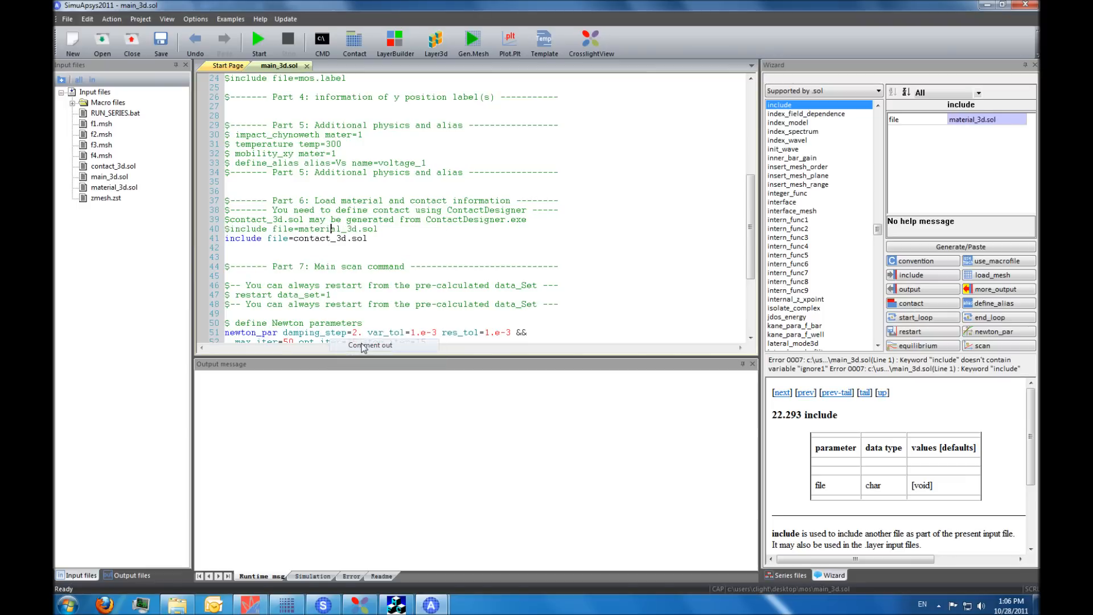
# - Open the MOSFET Threshold Voltage (IdVg) template from csuprem and choose main_3d.sol from the mos folder as its .sol template
pyautogui.click(377, 239)
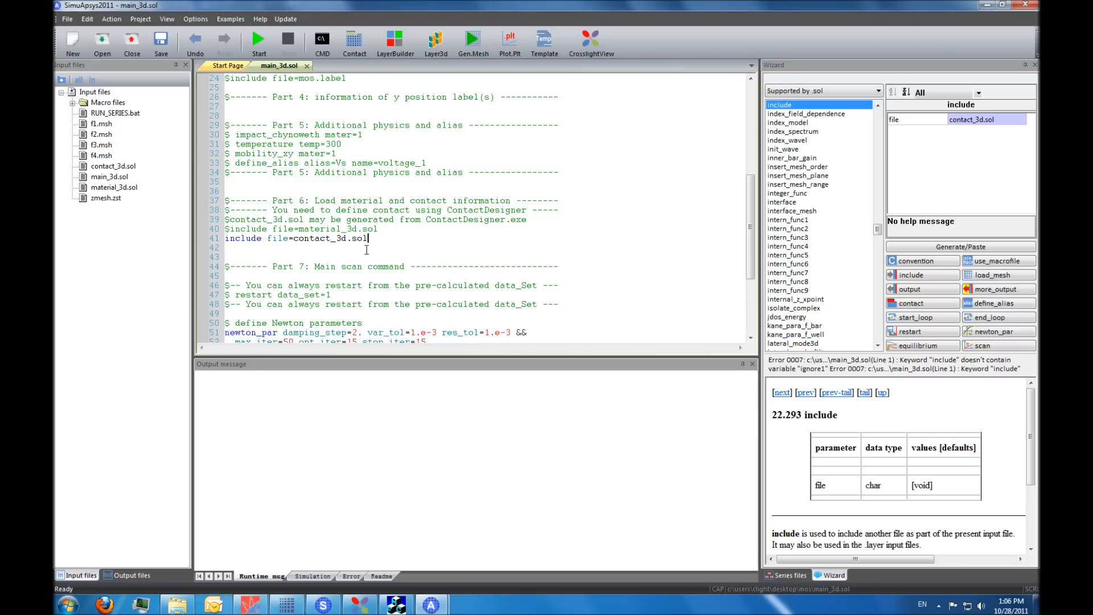
pyautogui.scroll(-1, 366, 249)
pyautogui.scroll(-5, 367, 249)
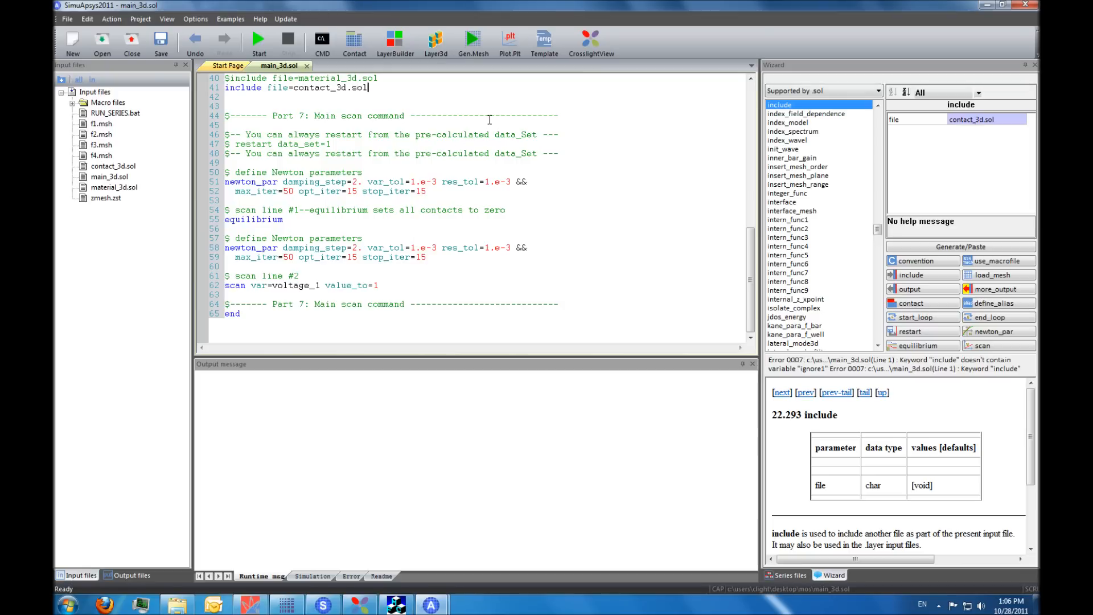
pyautogui.click(543, 49)
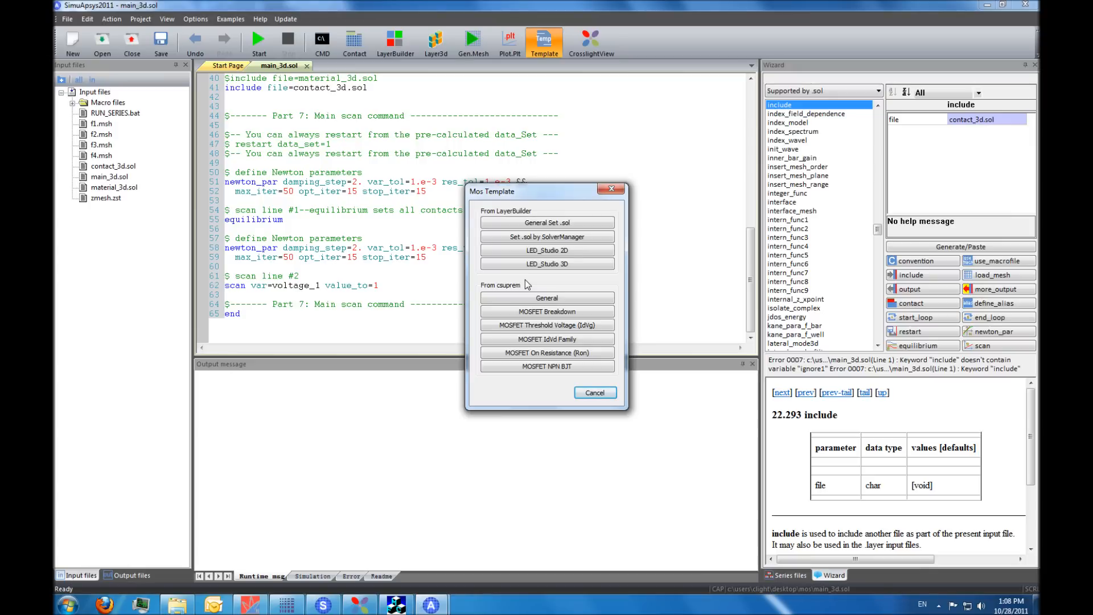
pyautogui.click(515, 328)
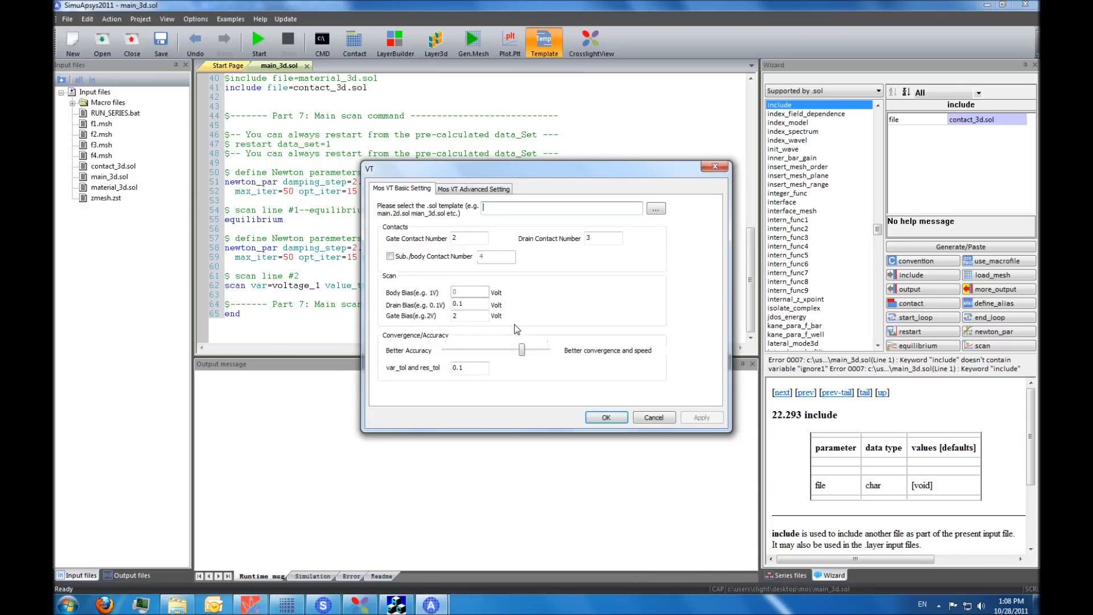
pyautogui.click(656, 211)
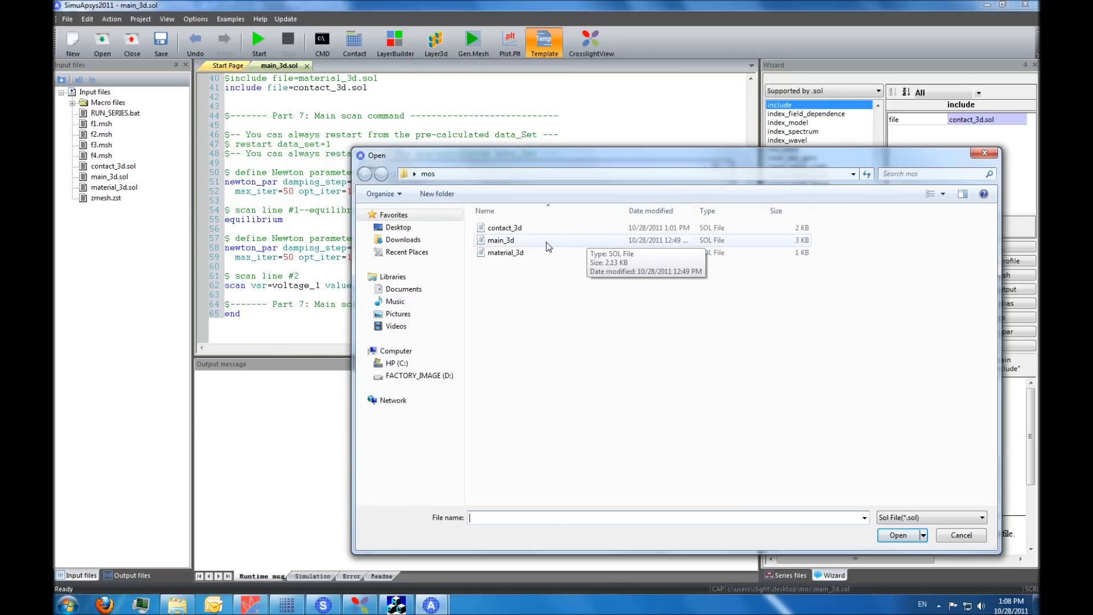
pyautogui.doubleClick(545, 242)
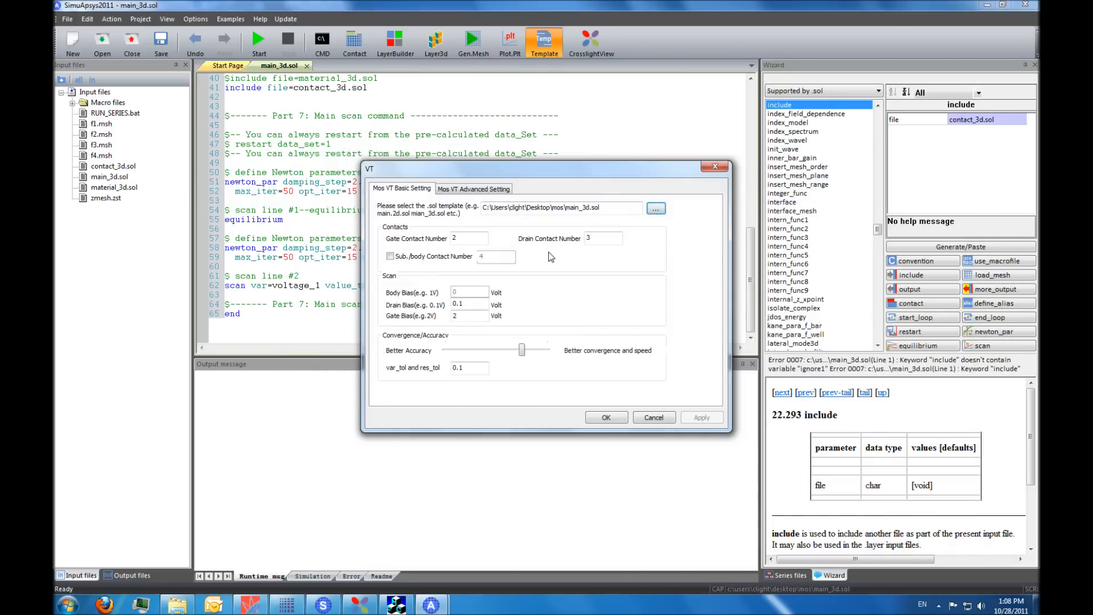
# - Set the drain bias to 0.05 V, keep the convergence tolerance at 0.1, and generate the threshold-voltage input file
pyautogui.click(469, 238)
pyautogui.click(607, 238)
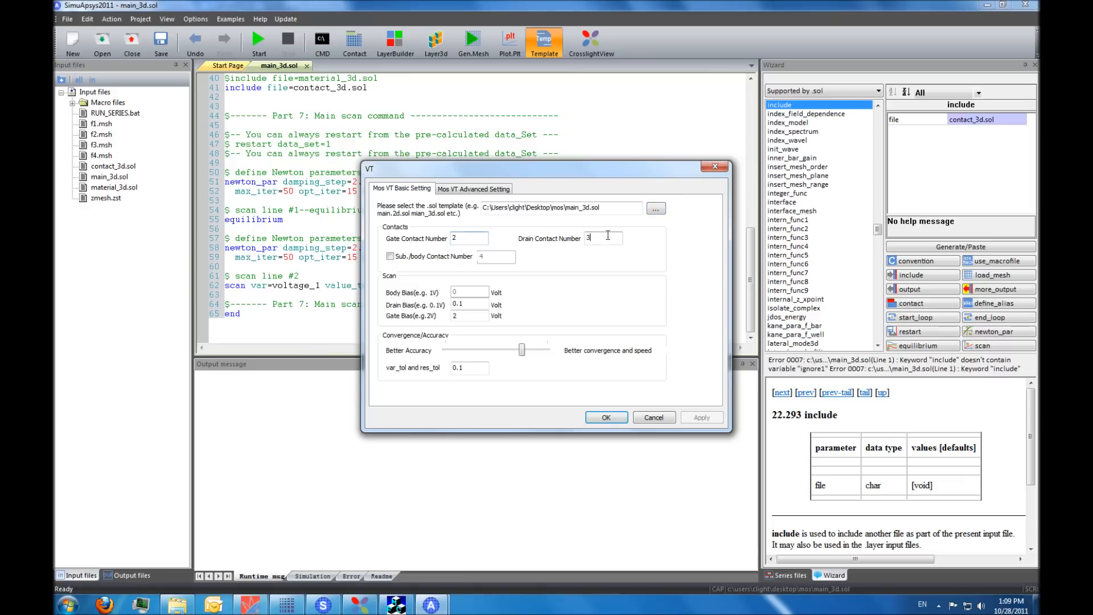
pyautogui.click(468, 304)
pyautogui.press('BackSpace')
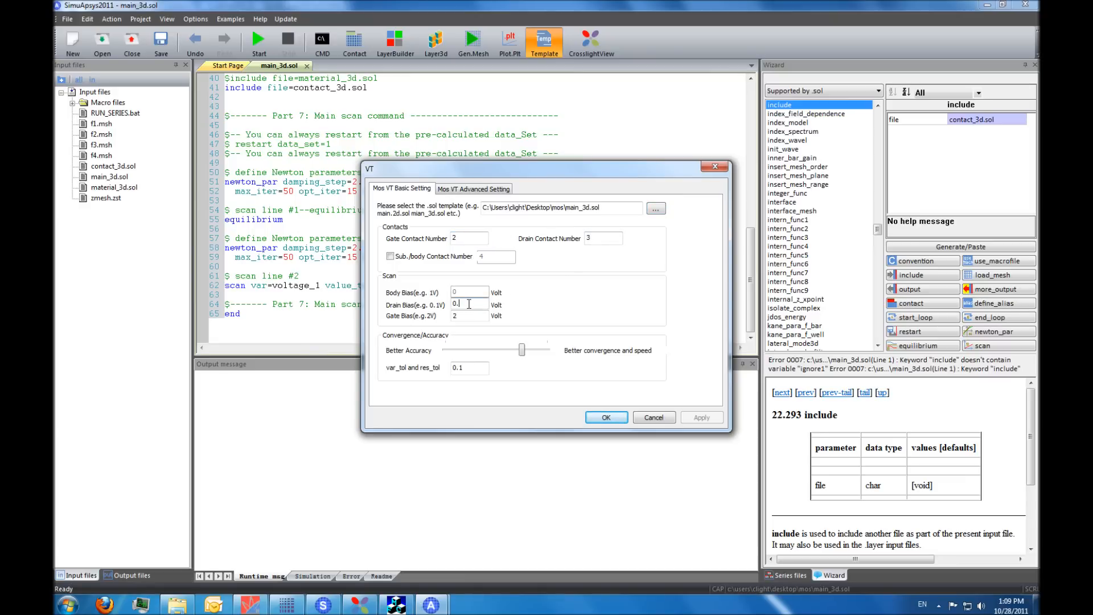
pyautogui.write('05')
pyautogui.click(481, 317)
pyautogui.moveTo(523, 354)
pyautogui.mouseDown()
pyautogui.moveTo(451, 354)
pyautogui.moveTo(545, 359)
pyautogui.moveTo(511, 357)
pyautogui.mouseUp()
pyautogui.moveTo(508, 353); pyautogui.dragTo(519, 353)
pyautogui.click(606, 419)
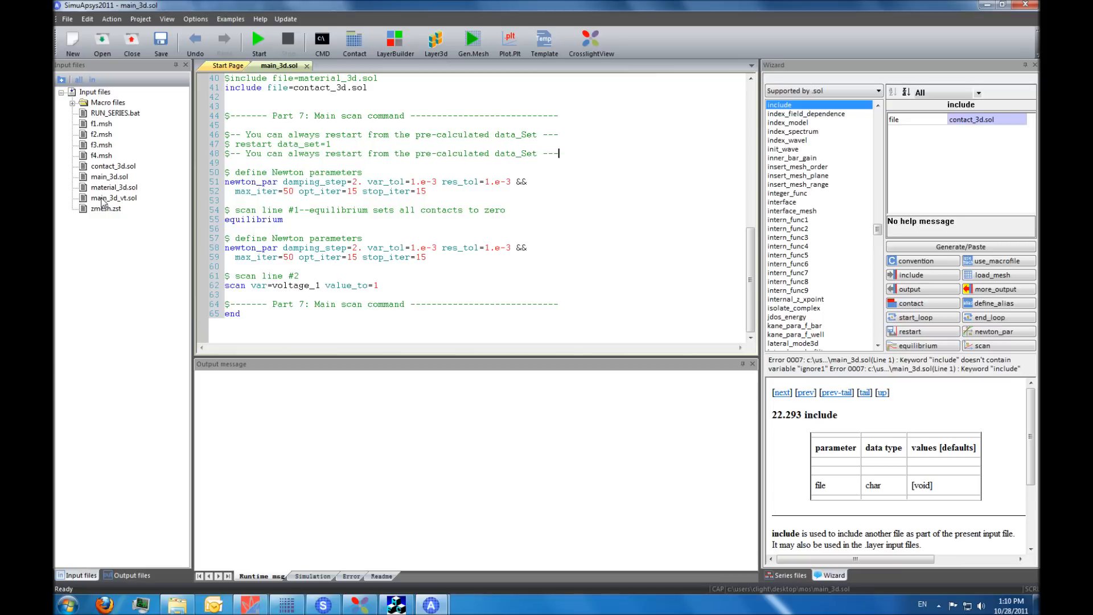
# - Open main_3d_vt.sol and review its statements down to the equilibrium and voltage scan commands
pyautogui.doubleClick(101, 198)
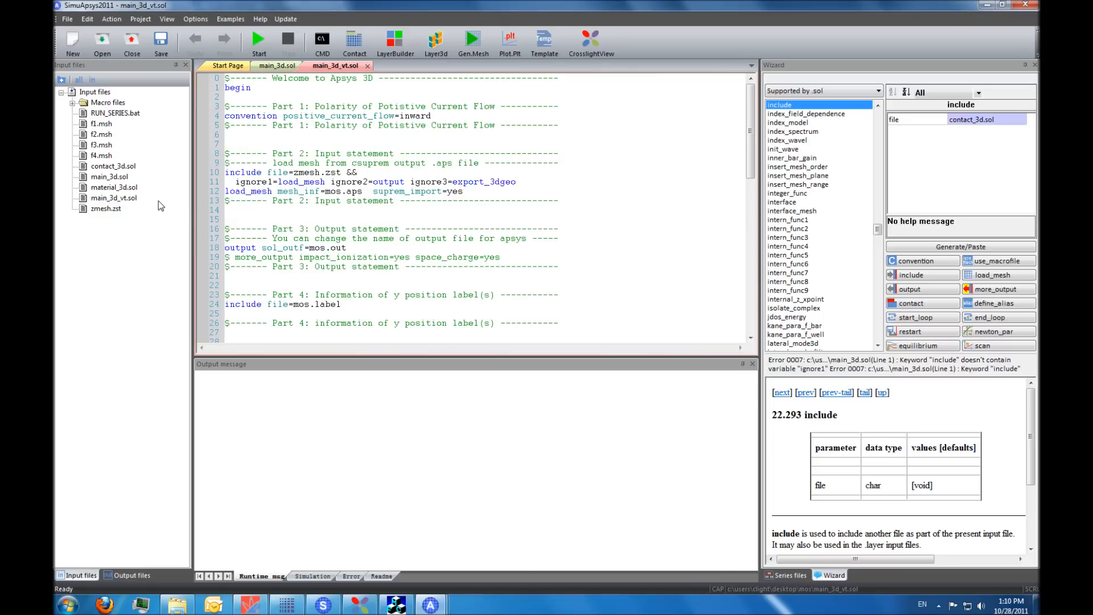
pyautogui.click(331, 200)
pyautogui.scroll(-3, 362, 232)
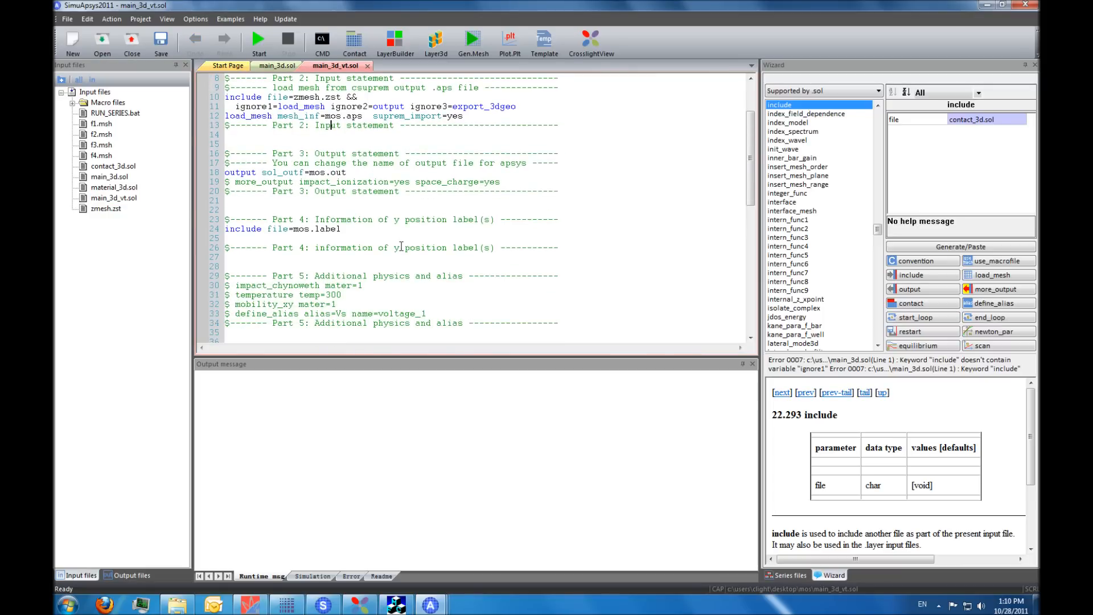
pyautogui.scroll(-7, 401, 246)
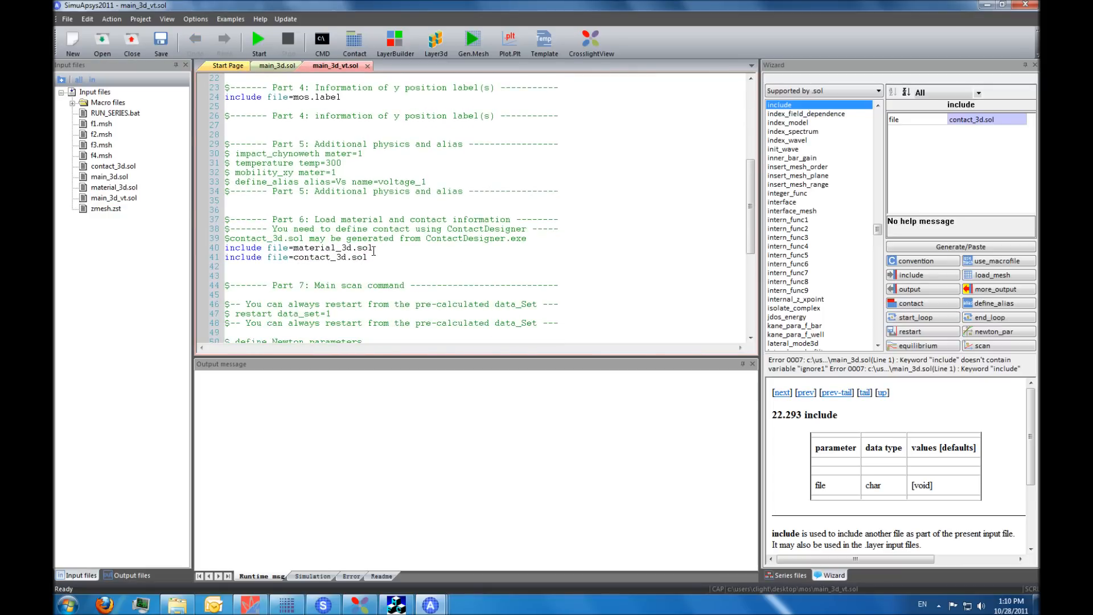
pyautogui.scroll(-8, 315, 266)
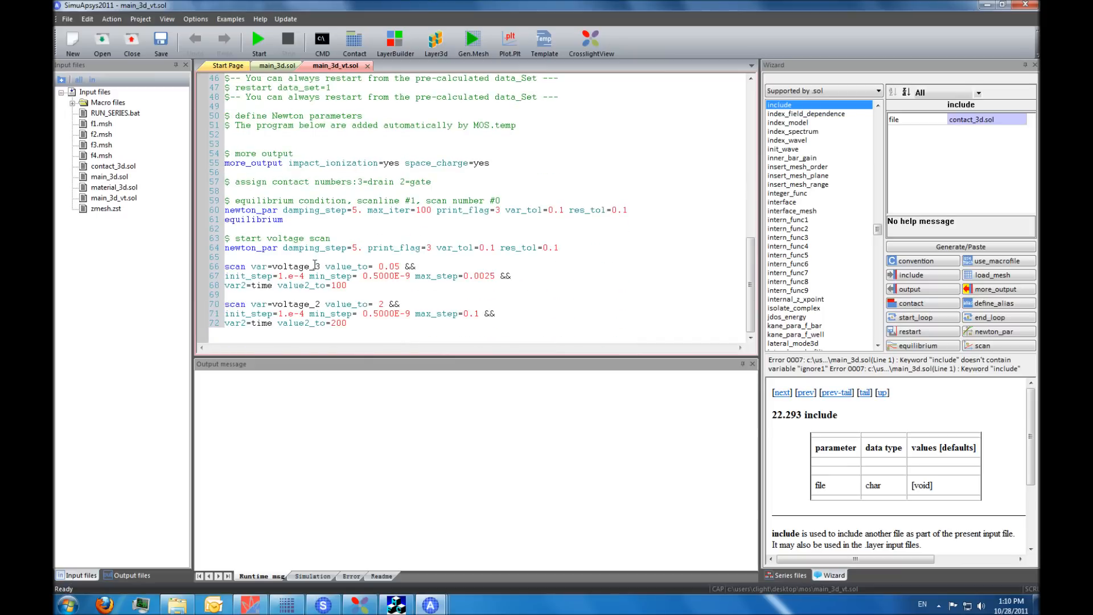
pyautogui.scroll(1, 319, 272)
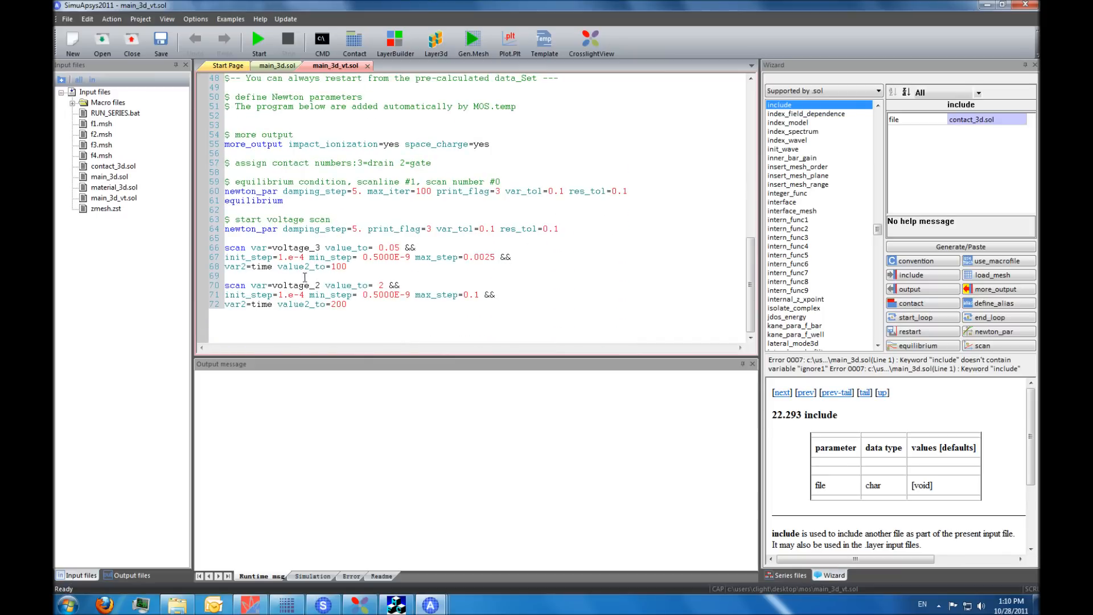
pyautogui.scroll(8, 327, 272)
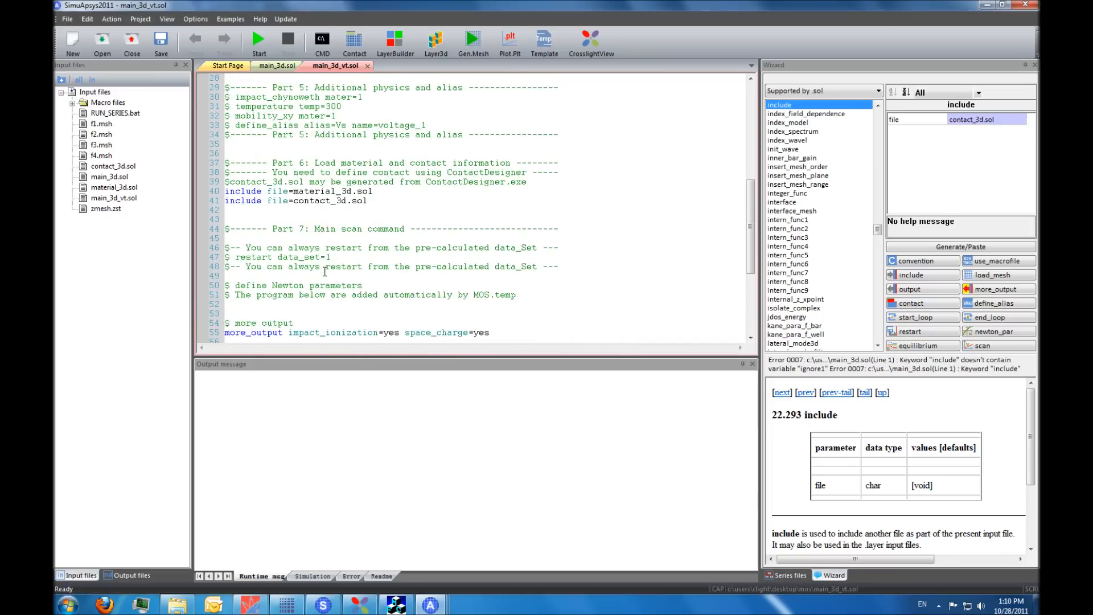
pyautogui.scroll(-7, 325, 271)
pyautogui.scroll(7, 325, 271)
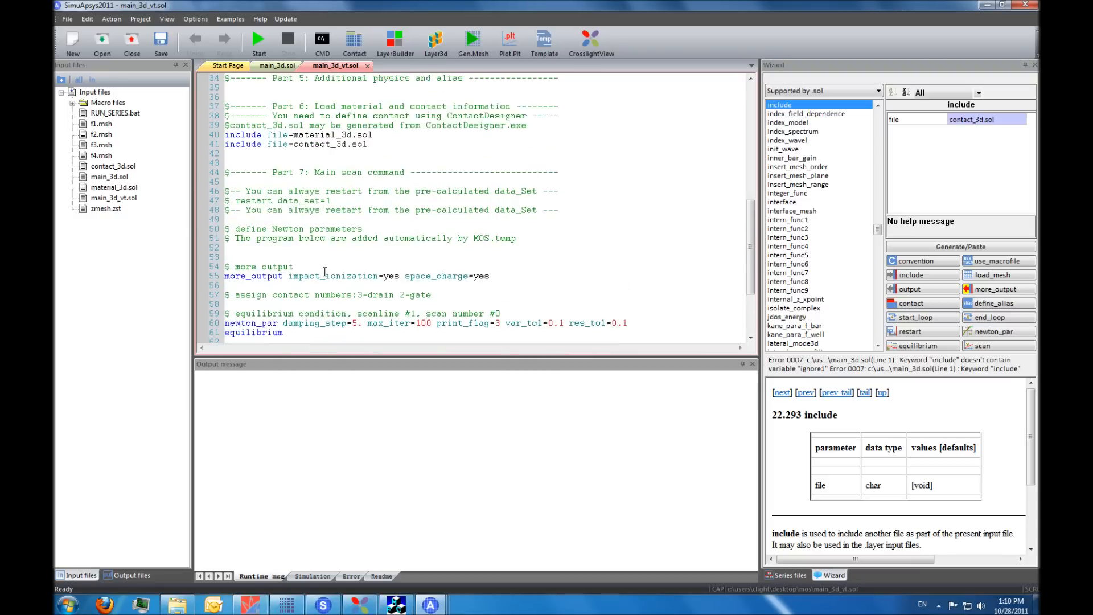
# - Comment out the mos.label and material_3d.sol include lines in main_3d_vt.sol
pyautogui.scroll(4, 325, 271)
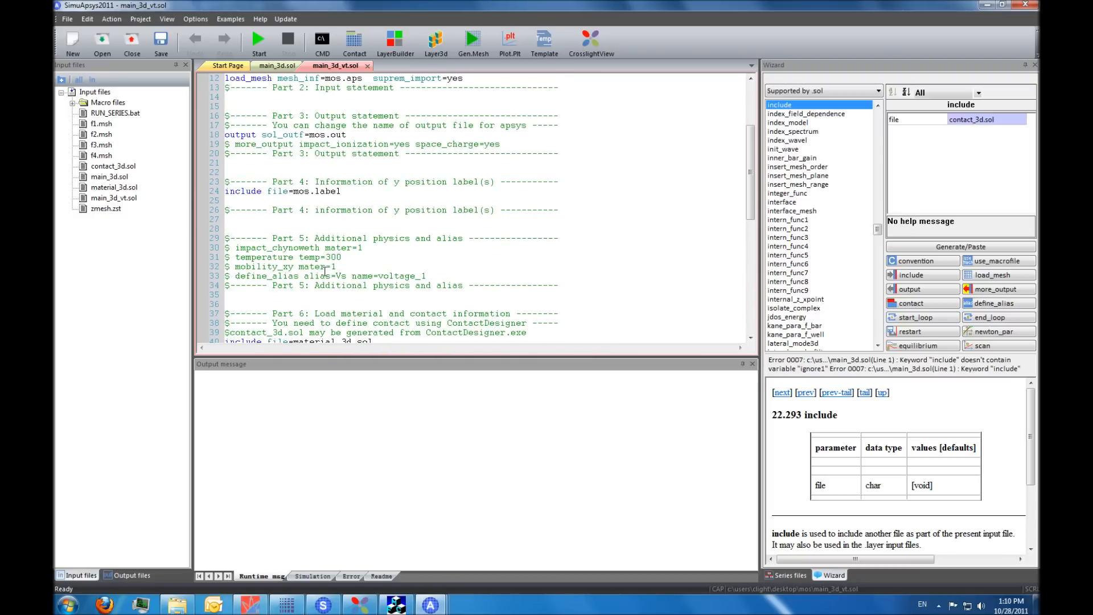
pyautogui.scroll(1, 325, 272)
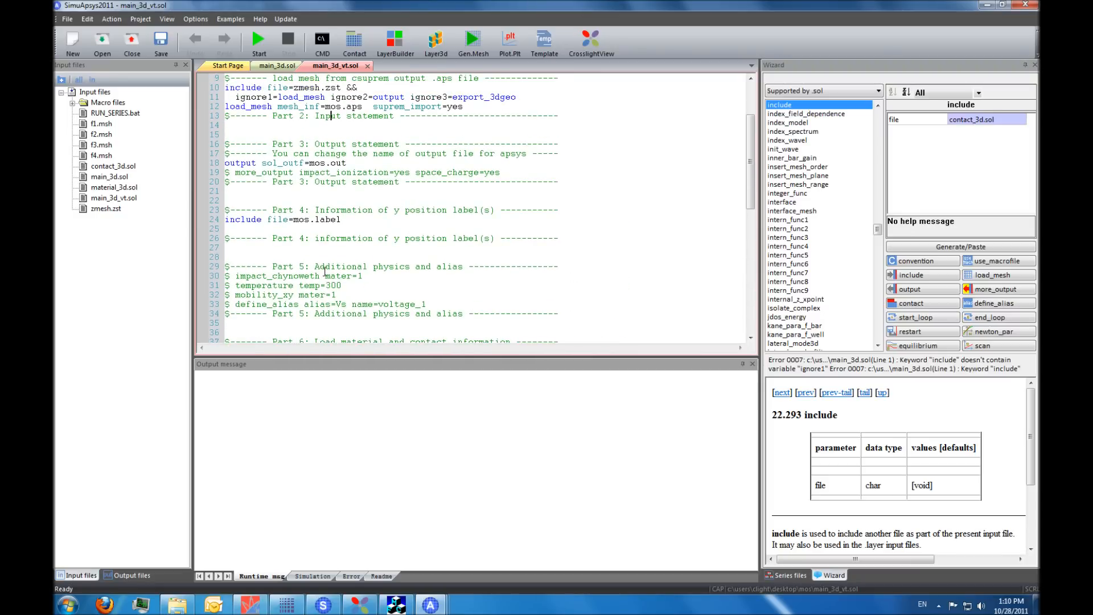
pyautogui.rightClick(316, 221)
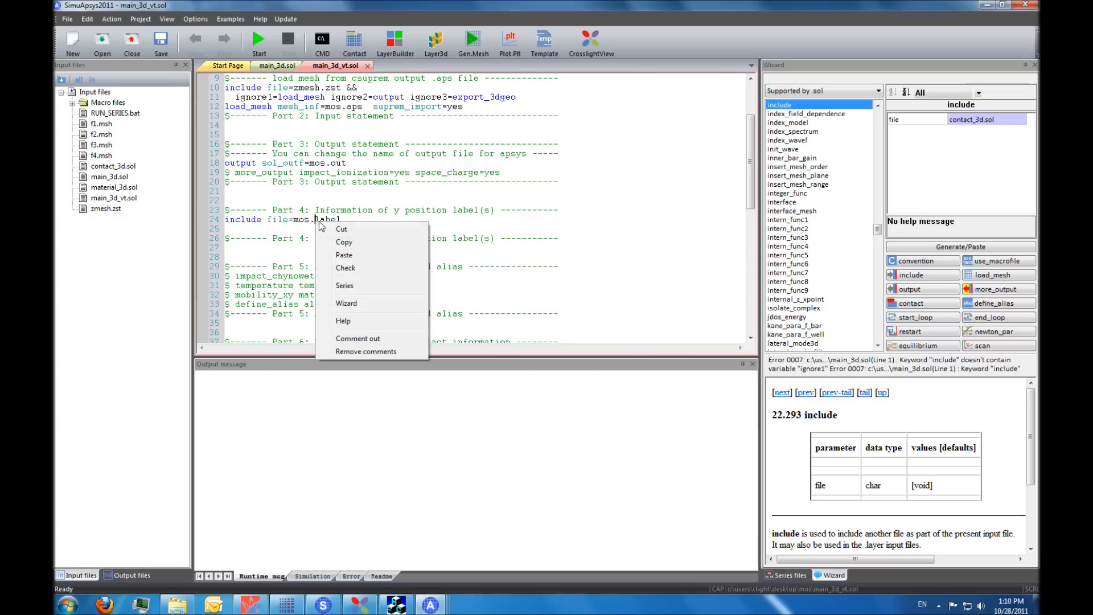
pyautogui.click(370, 342)
pyautogui.scroll(-3, 350, 287)
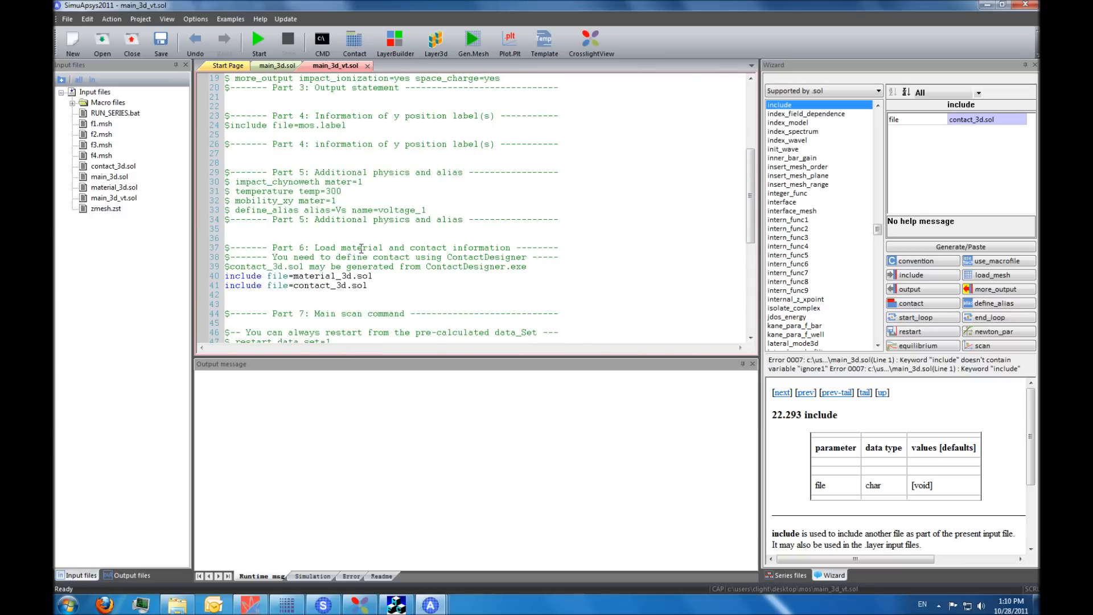
pyautogui.rightClick(347, 286)
pyautogui.click(393, 405)
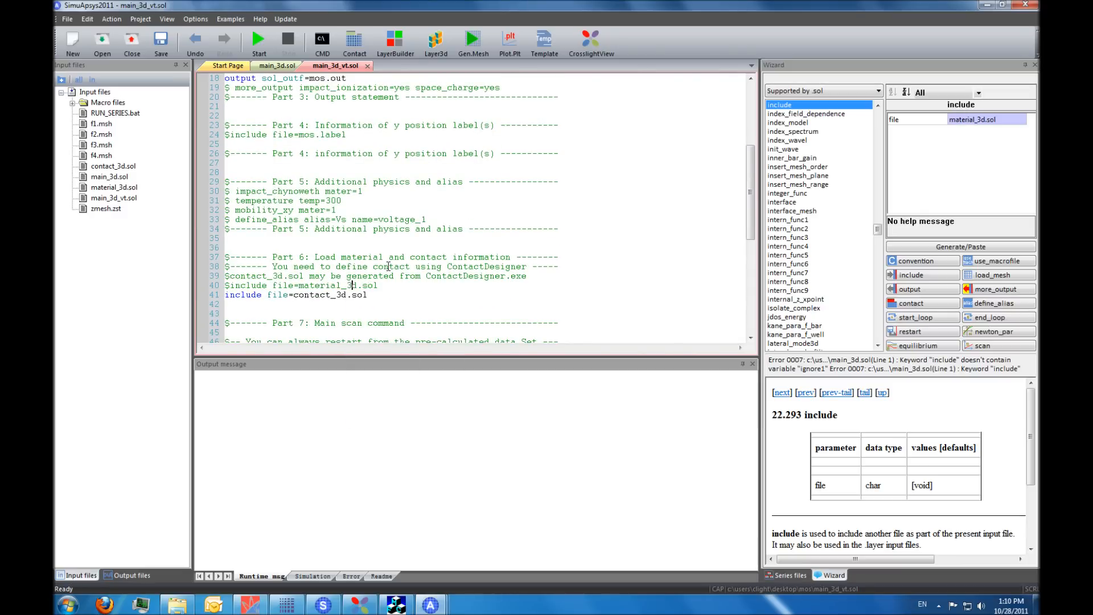
# - Rename the solution output file to vt.out in the Part 3 output statement and save main_3d_vt.sol
pyautogui.scroll(4, 353, 203)
pyautogui.doubleClick(314, 192)
pyautogui.write('vt')
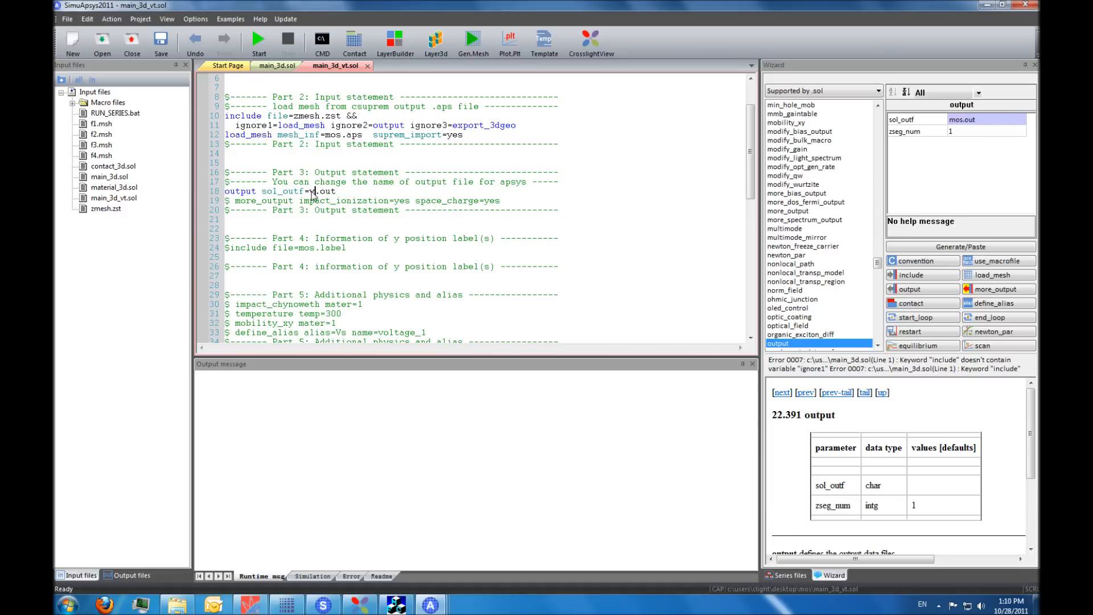
pyautogui.click(159, 48)
# - Start the simulation with main_3d_vt.sol as the input file
pyautogui.scroll(-3, 291, 200)
pyautogui.scroll(-8, 292, 200)
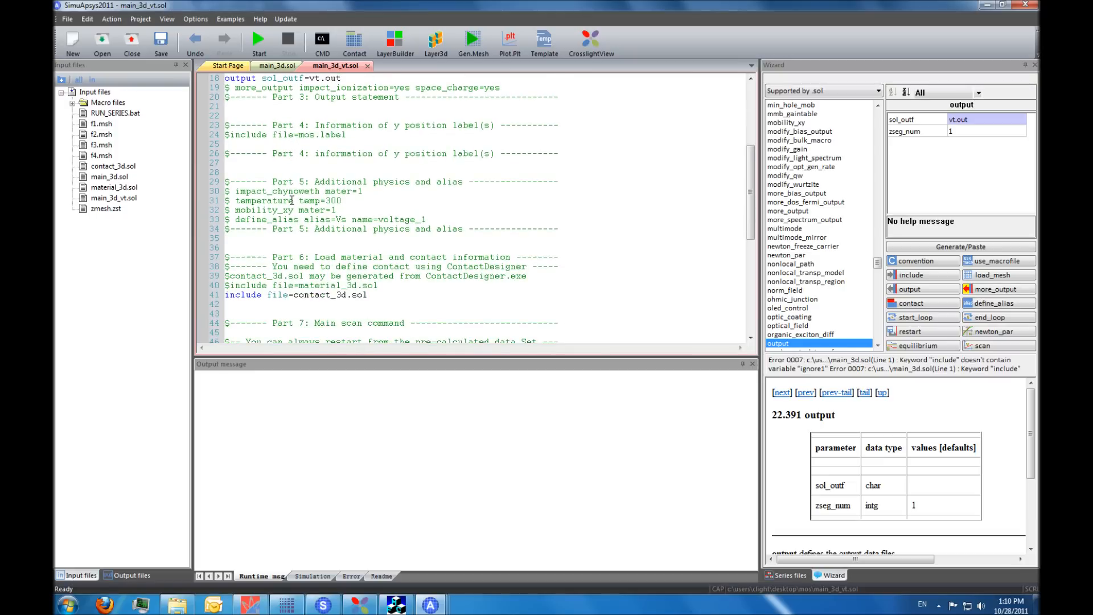
pyautogui.scroll(-3, 292, 199)
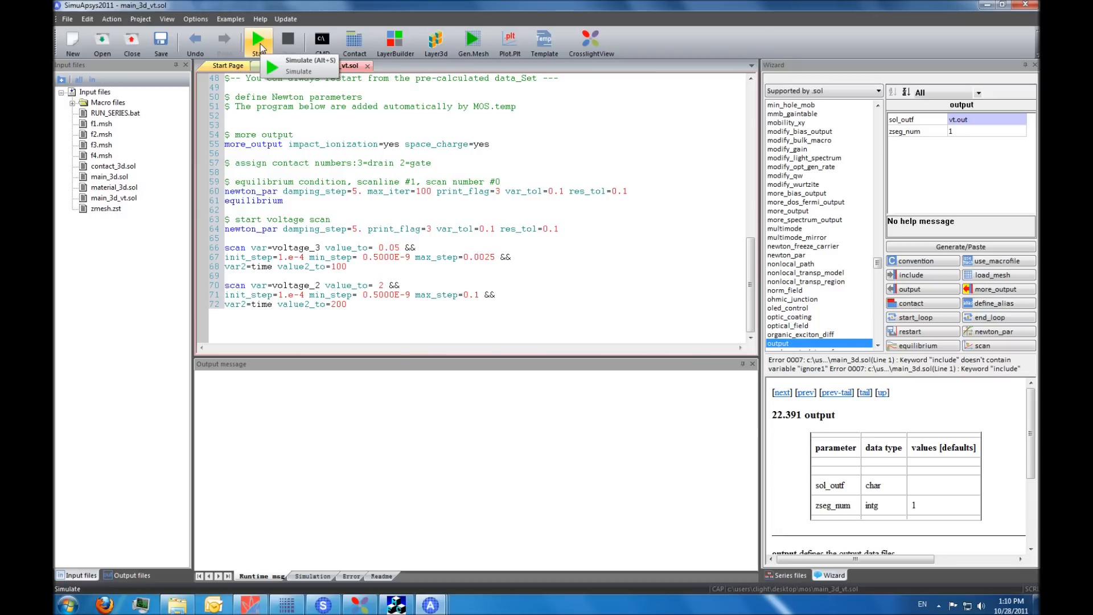
pyautogui.click(260, 47)
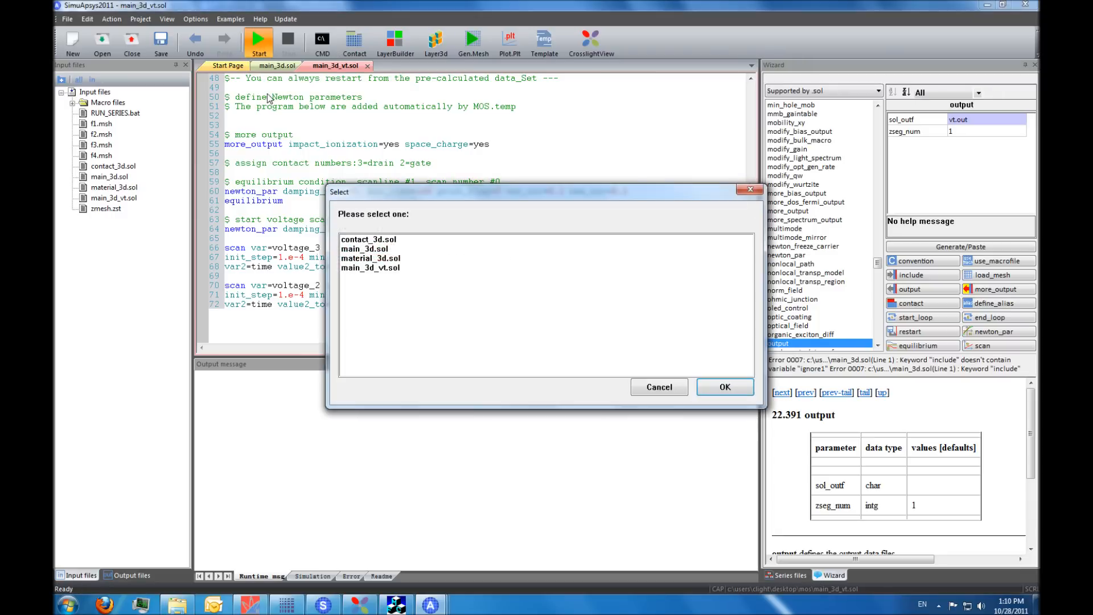
pyautogui.click(394, 268)
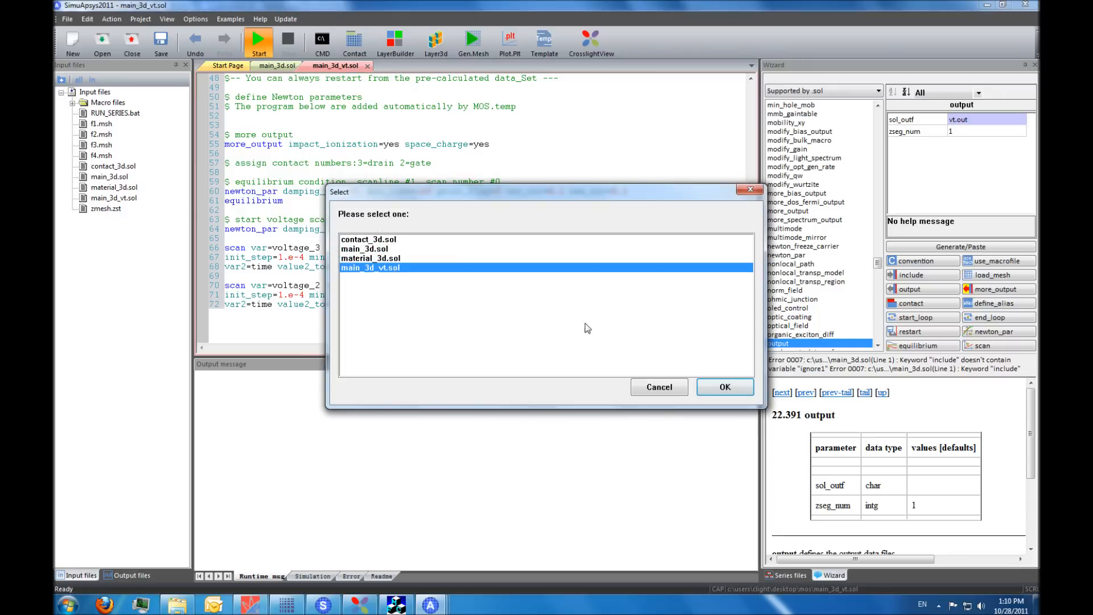
pyautogui.click(725, 386)
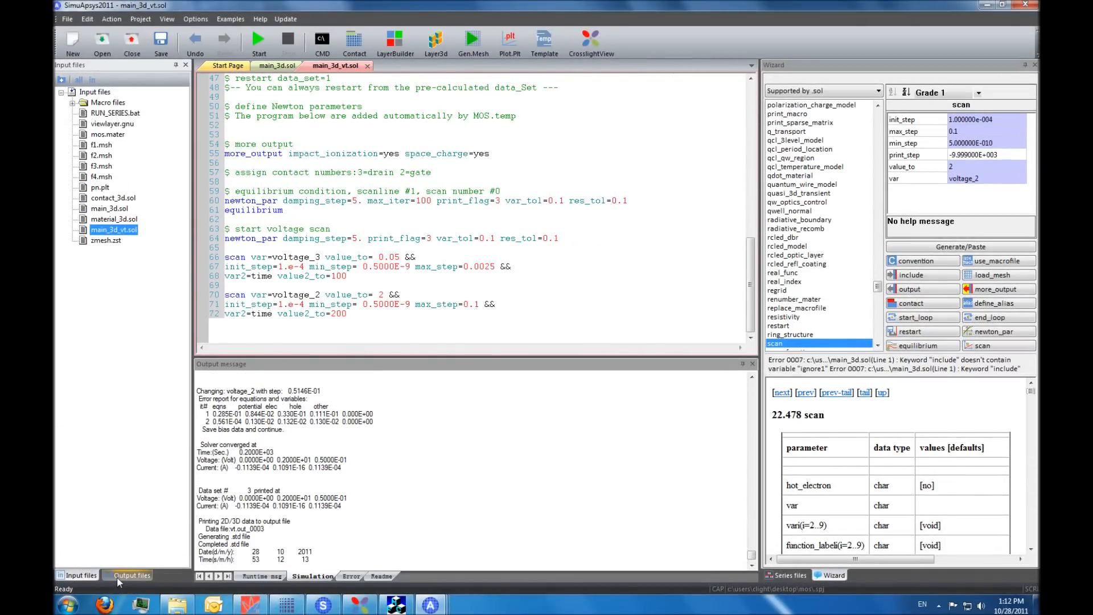
# - List the simulation's output files and examine the equilibrium and first scan commands they correspond to
pyautogui.click(119, 576)
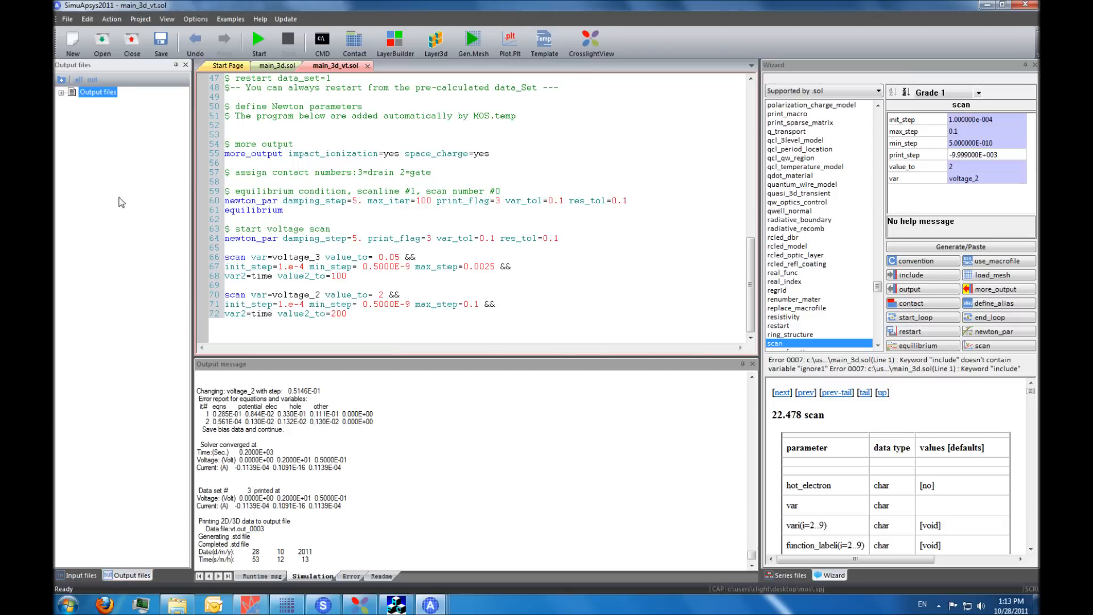
pyautogui.click(61, 93)
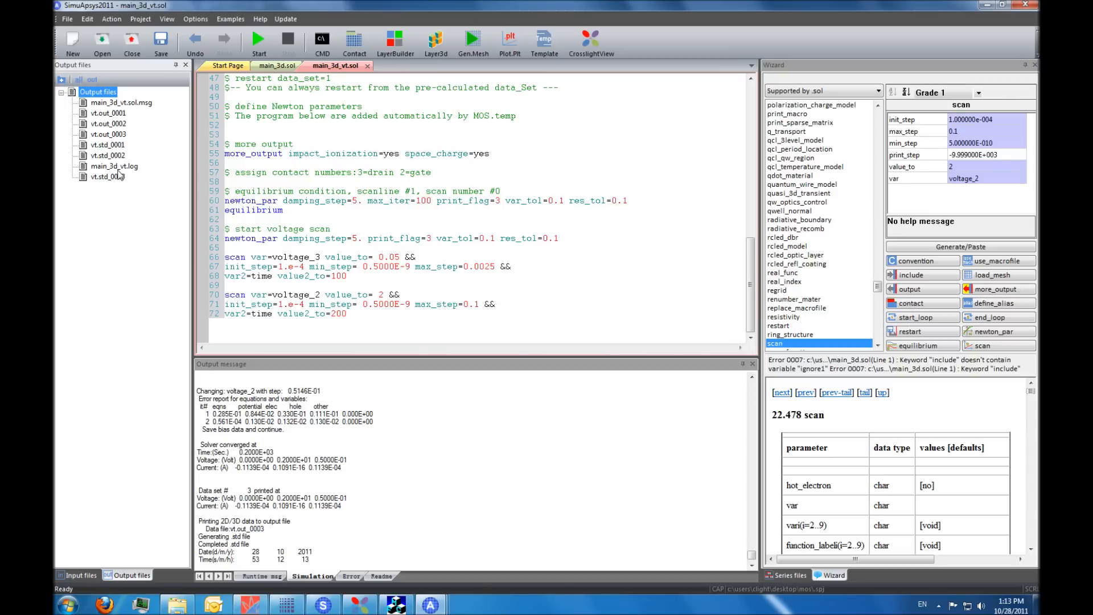
pyautogui.click(262, 211)
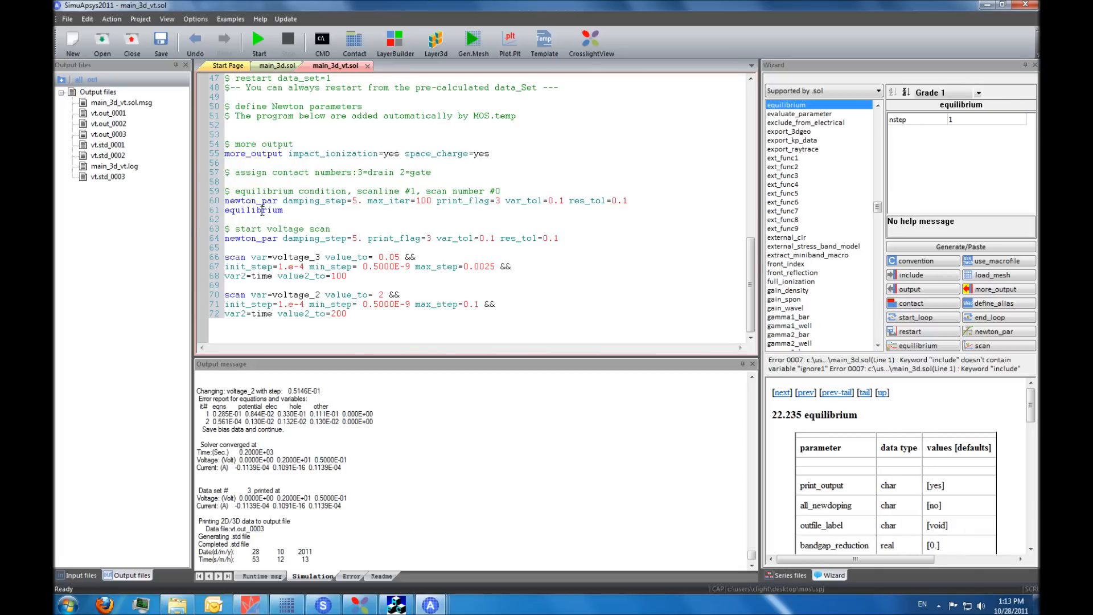
pyautogui.click(240, 256)
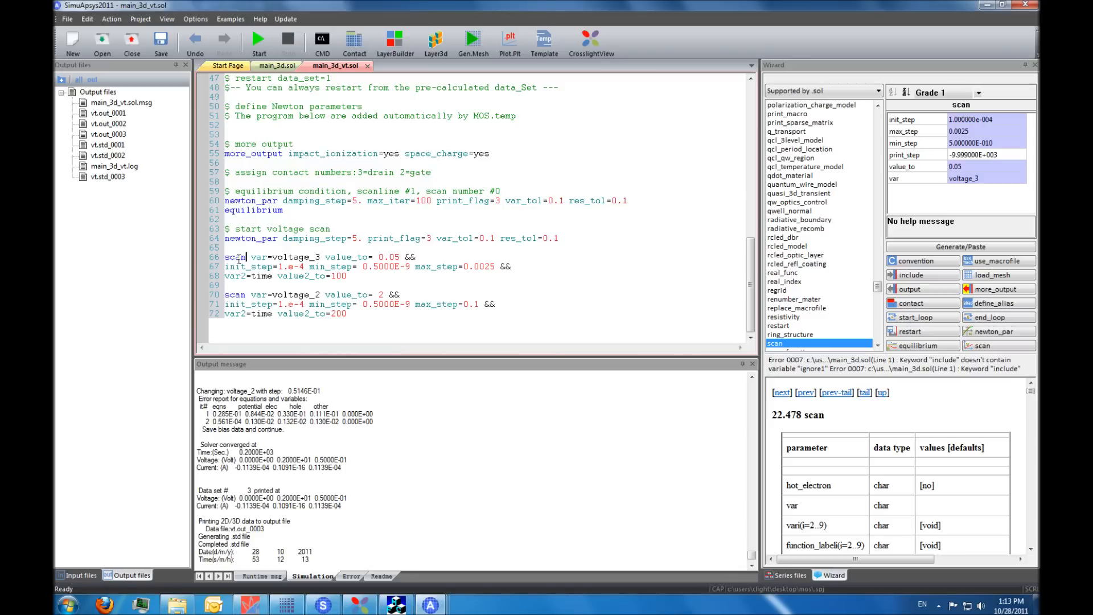
# - Open vt.std_0003 in CrosslightView and extract the threshold voltage with gate contact 2 and drain contact 3
pyautogui.click(248, 295)
pyautogui.click(107, 178)
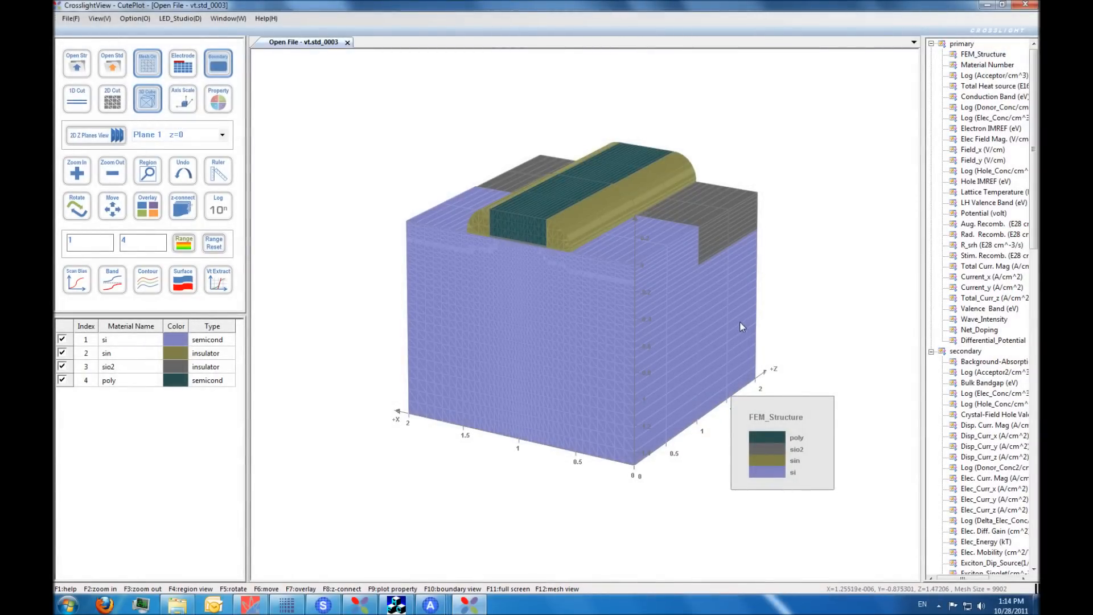
pyautogui.click(218, 295)
pyautogui.press('BackSpace')
pyautogui.write('2')
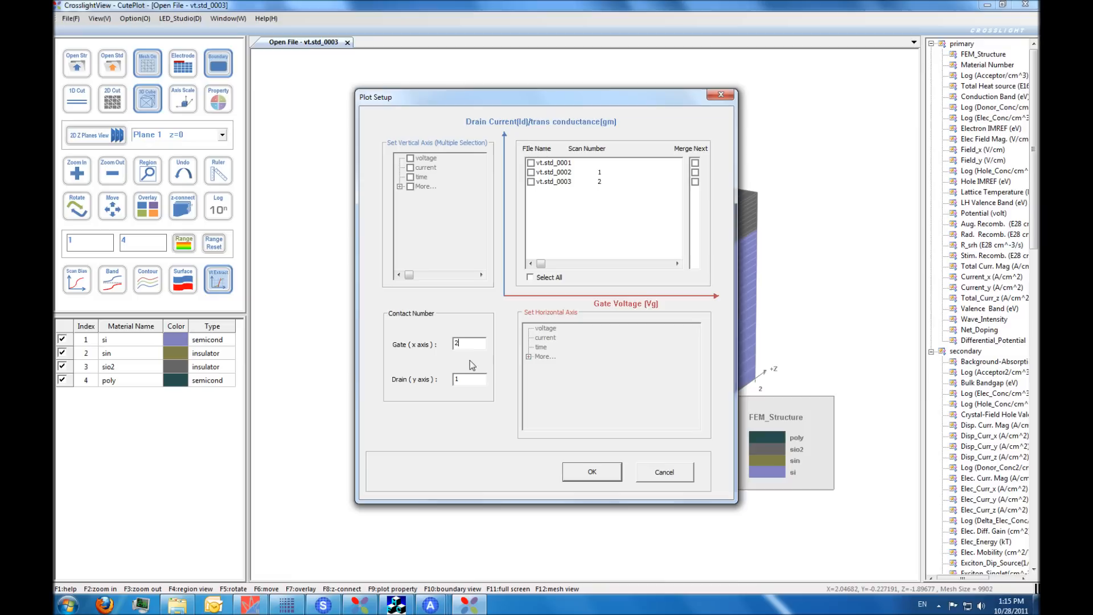
pyautogui.doubleClick(460, 380)
pyautogui.click(601, 477)
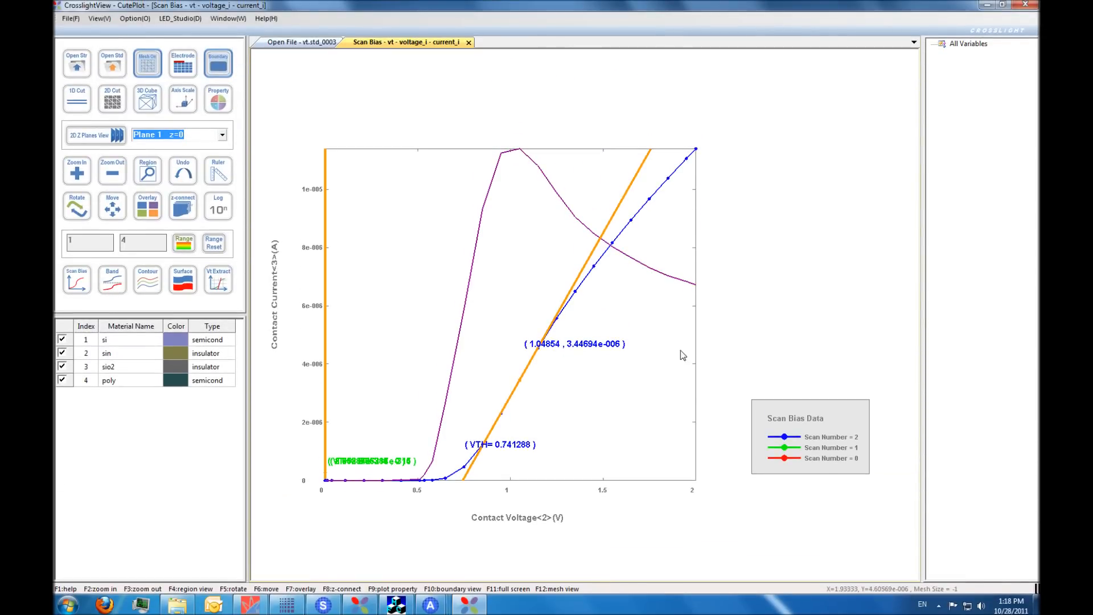
# - Switch back to SimuApsys and start the MOSFET IdVd Family template with main_3d.sol as its template file
pyautogui.moveTo(431, 606)
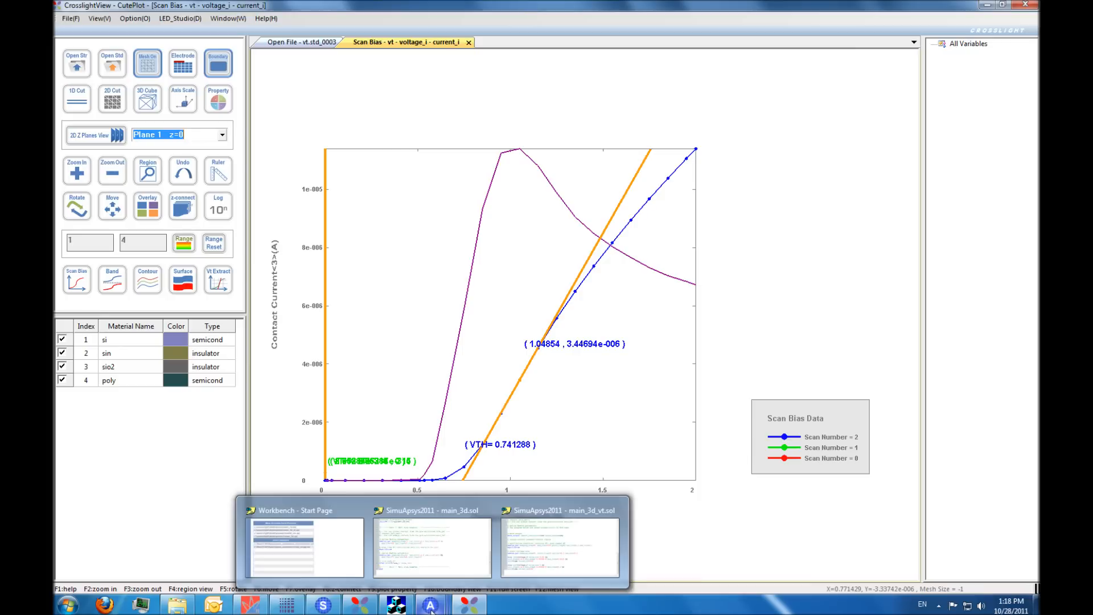
pyautogui.click(432, 572)
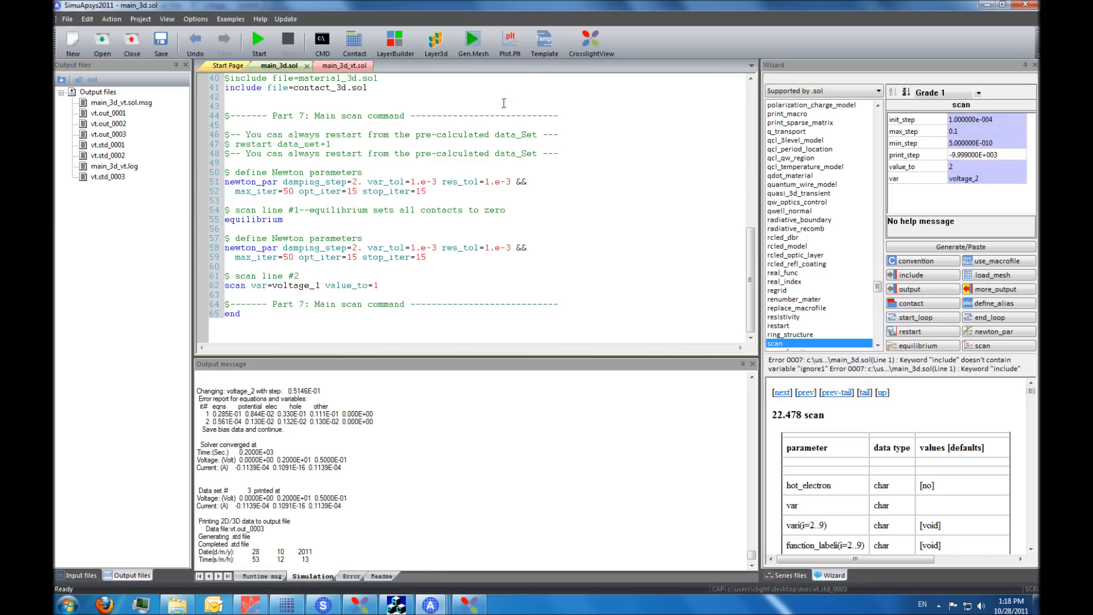
pyautogui.click(543, 50)
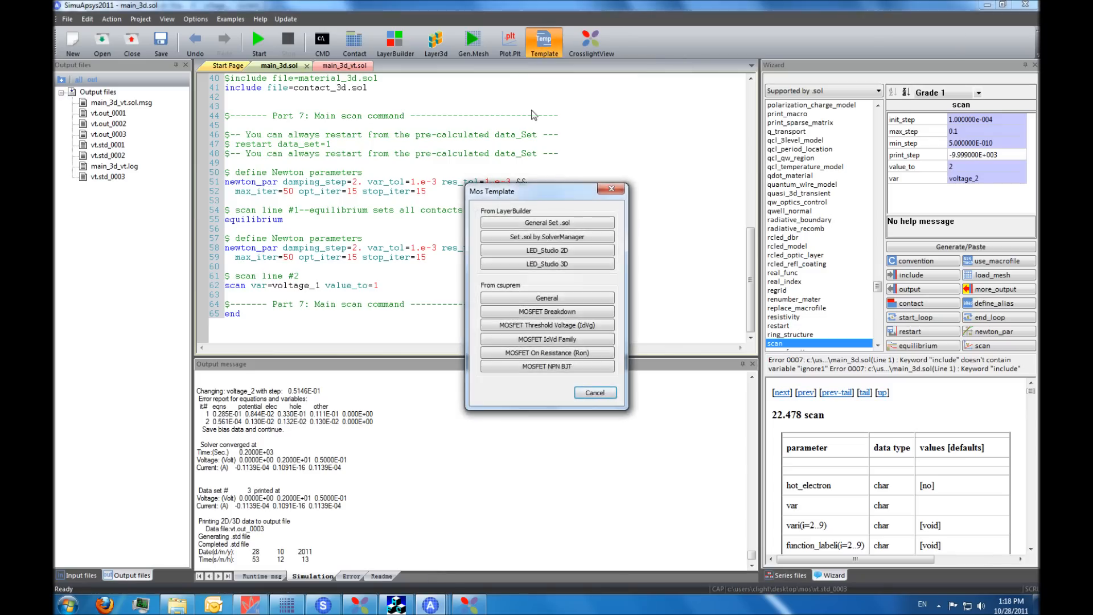
pyautogui.click(542, 339)
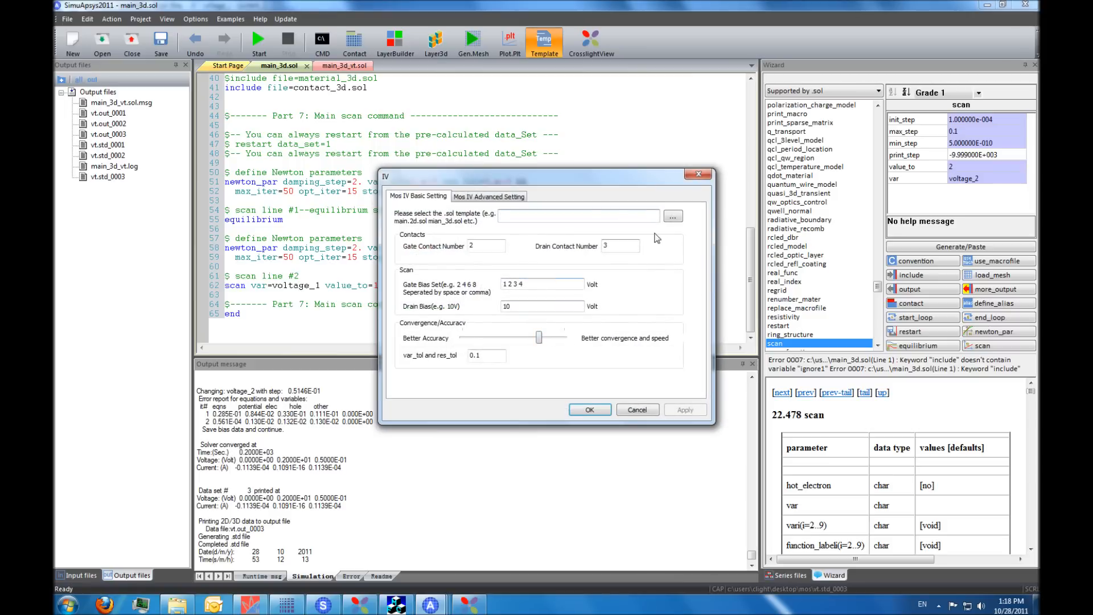
pyautogui.click(672, 216)
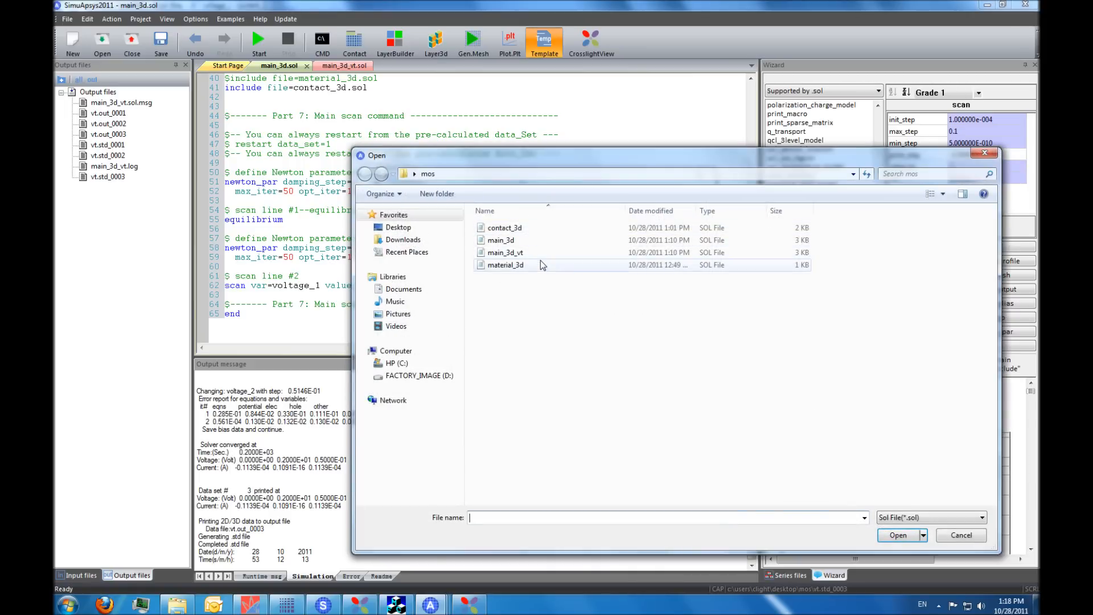
pyautogui.doubleClick(522, 242)
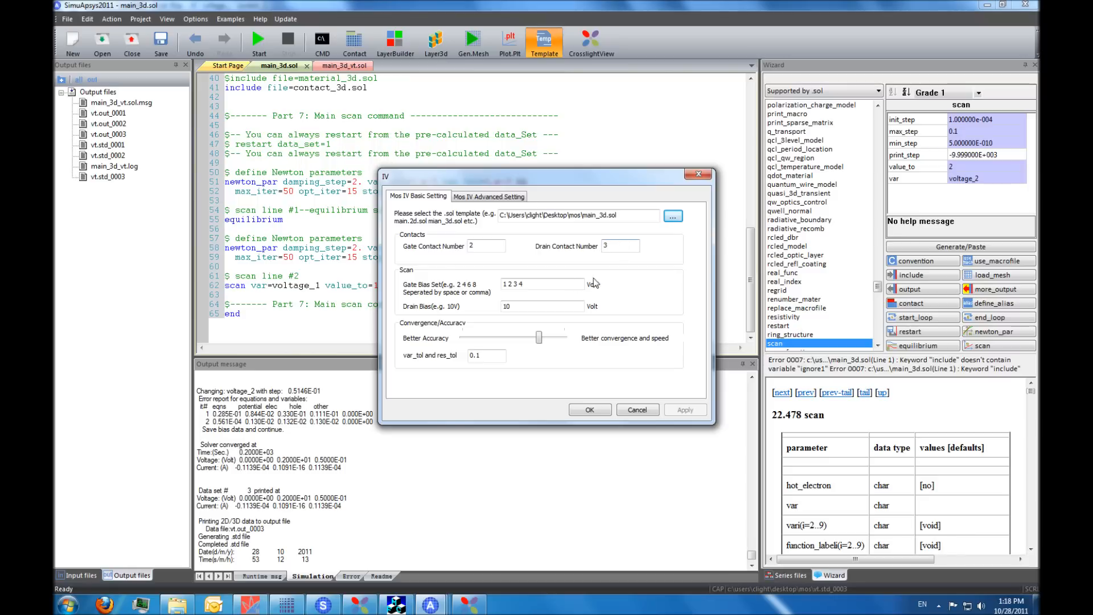
# - Set the drain bias to 5 V and generate the IdVd input file
pyautogui.doubleClick(518, 306)
pyautogui.press('BackSpace')
pyautogui.write('5')
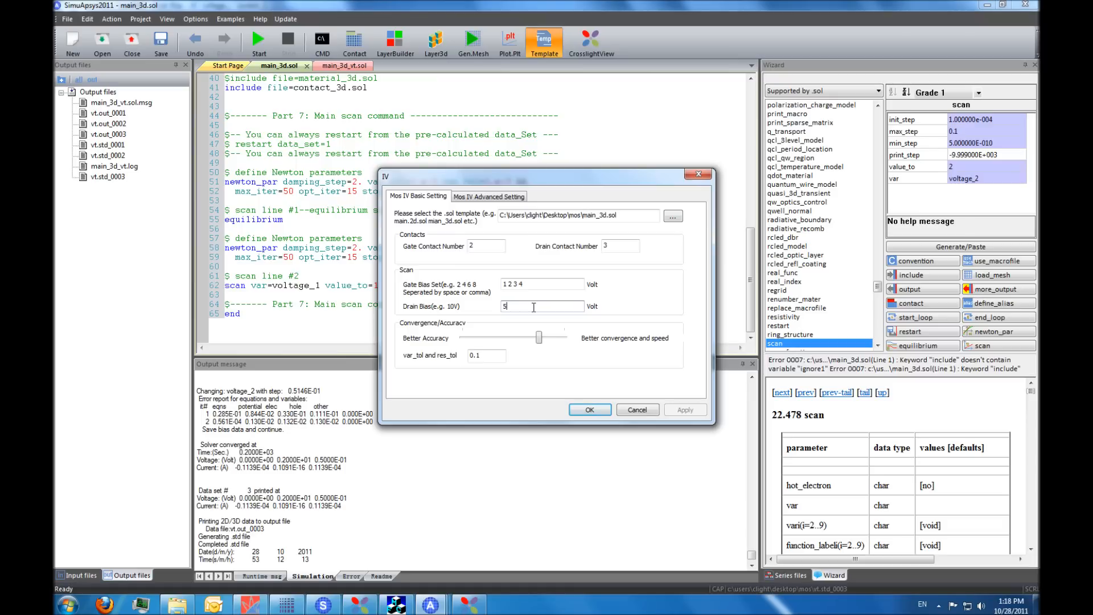
pyautogui.click(590, 410)
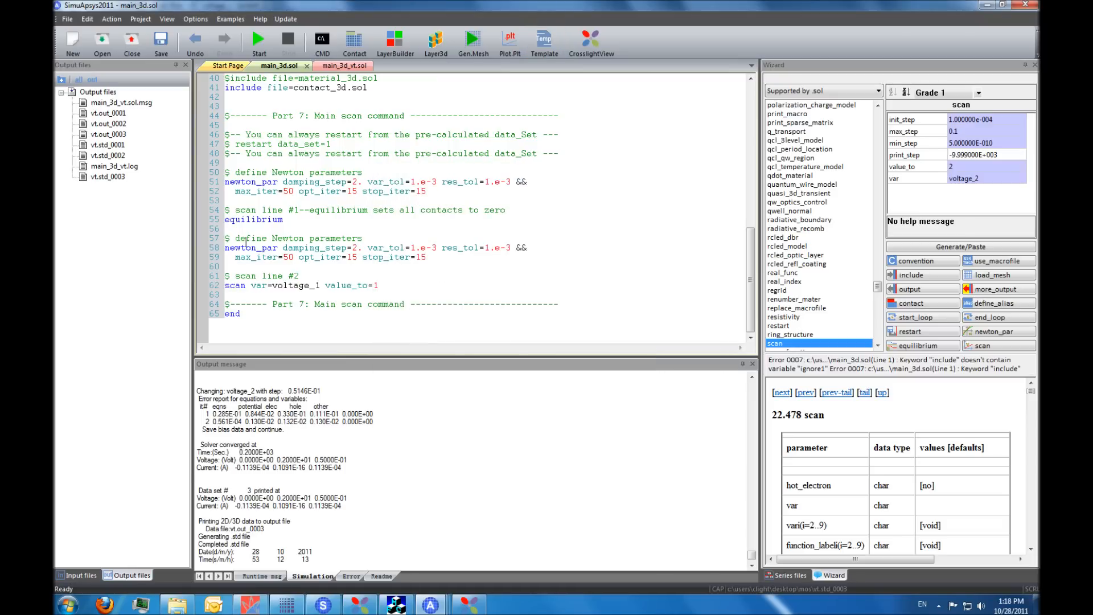
# - Open the generated main_3d_iv.sol from the project's input files for editing
pyautogui.click(83, 574)
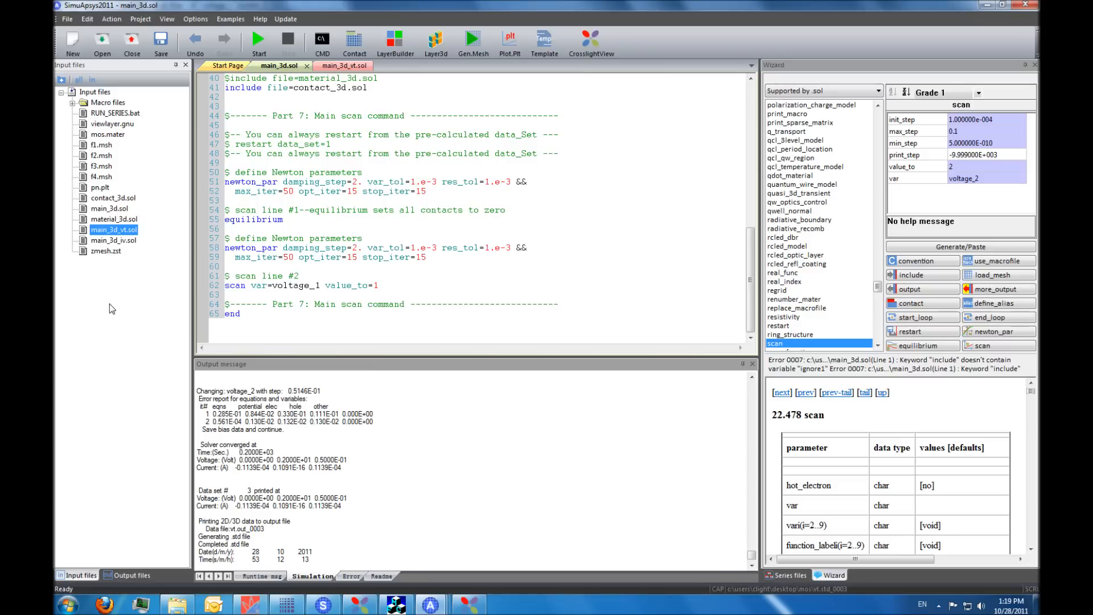
pyautogui.click(120, 241)
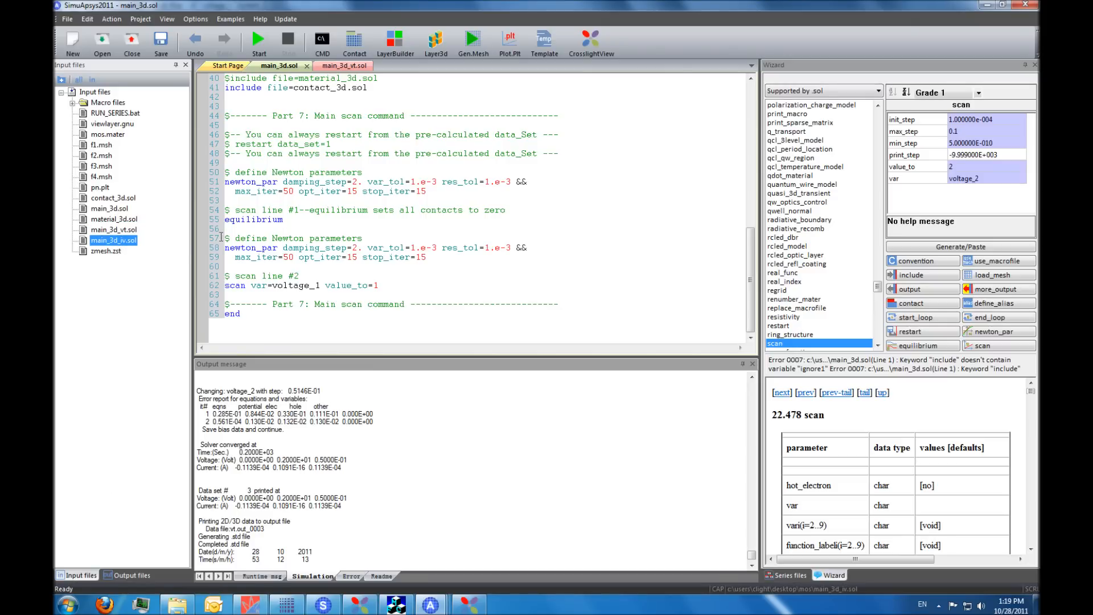
pyautogui.click(323, 198)
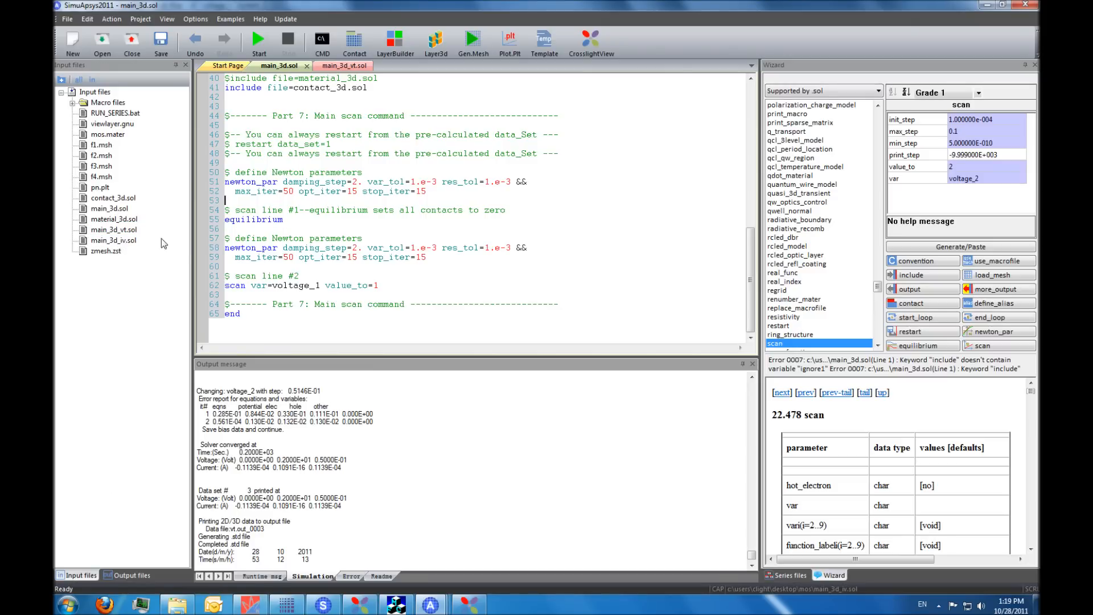
pyautogui.doubleClick(119, 241)
pyautogui.click(395, 212)
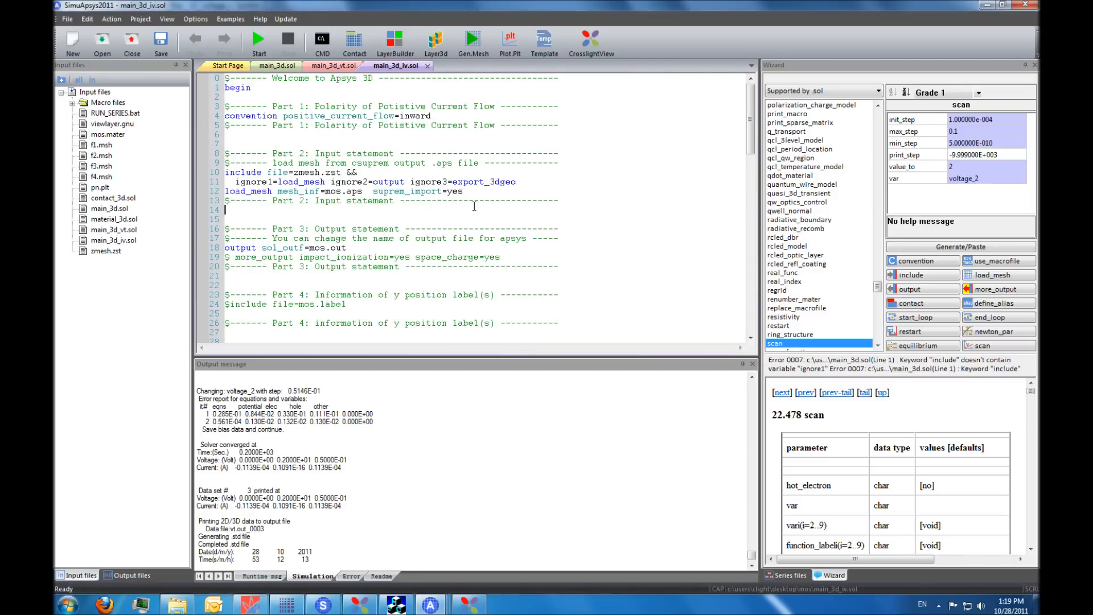
# - Rename the solution output file to iv.out in the Part 3 output statement and save main_3d_iv.sol
pyautogui.scroll(-3, 362, 186)
pyautogui.scroll(1, 362, 186)
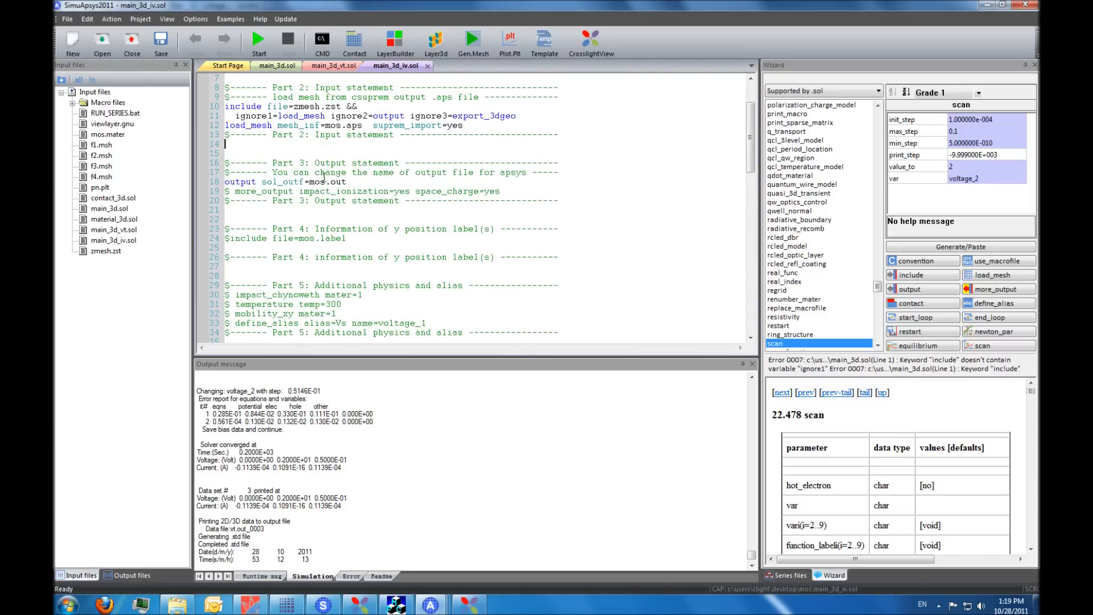
pyautogui.moveTo(326, 182); pyautogui.dragTo(311, 183)
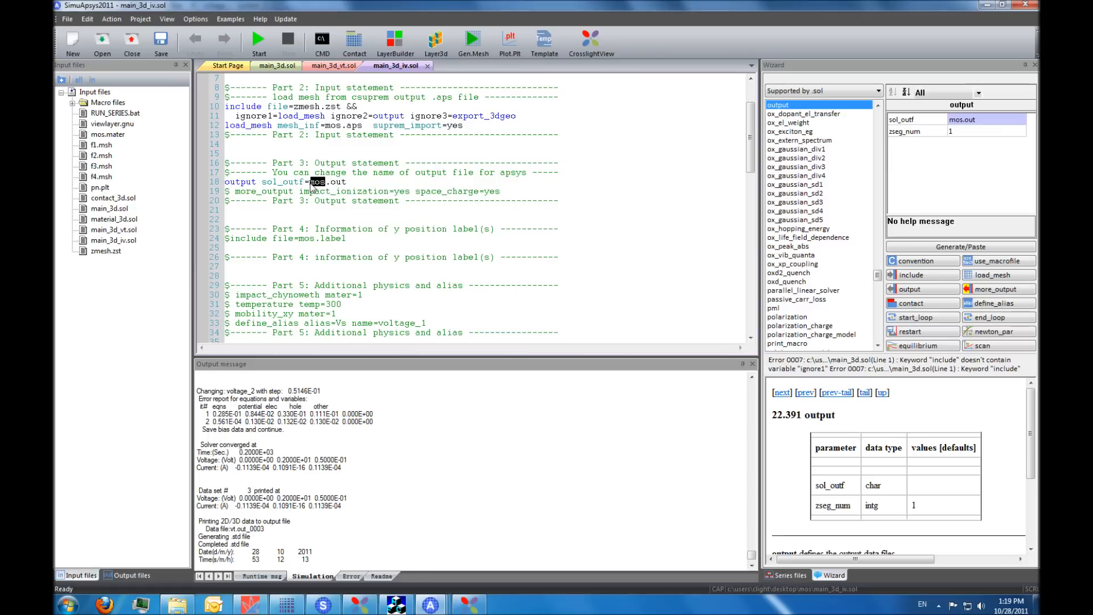
pyautogui.write('iv')
pyautogui.scroll(-6, 364, 223)
pyautogui.scroll(-17, 390, 239)
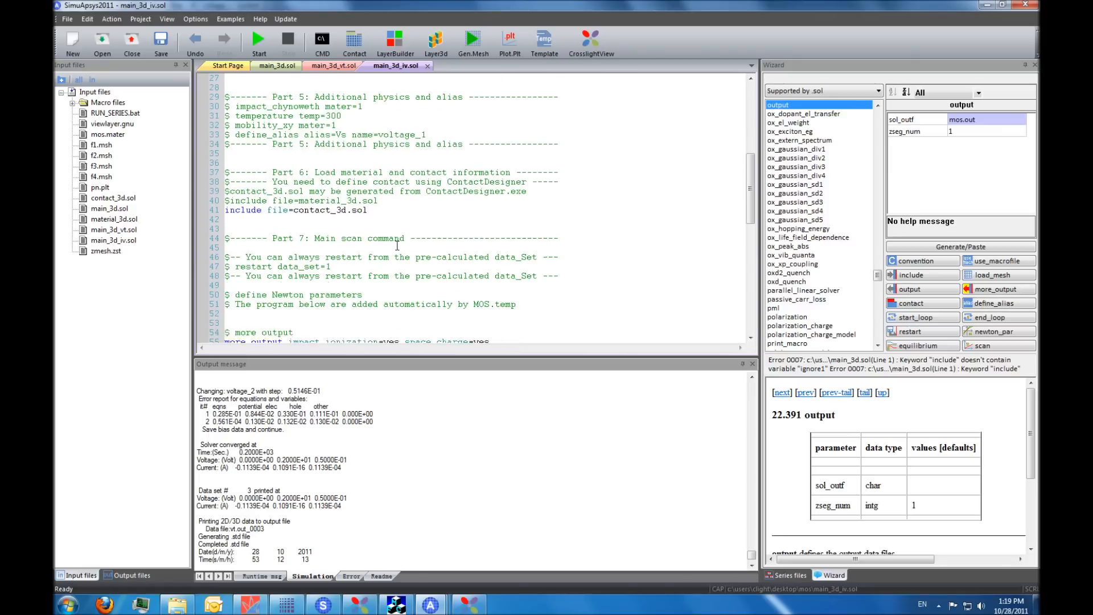
pyautogui.scroll(-1, 387, 243)
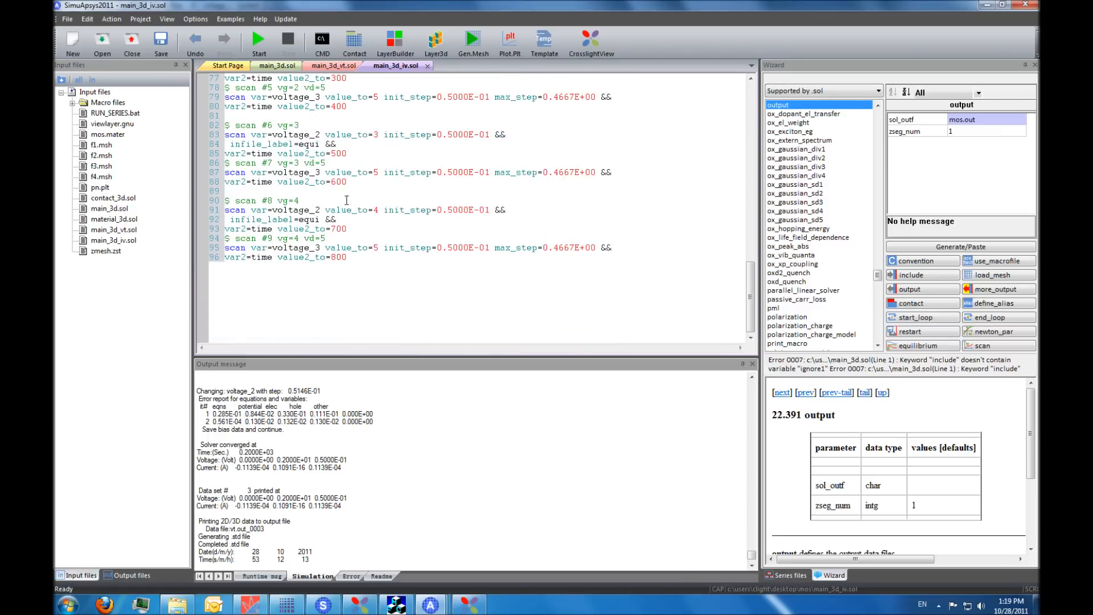
pyautogui.click(160, 48)
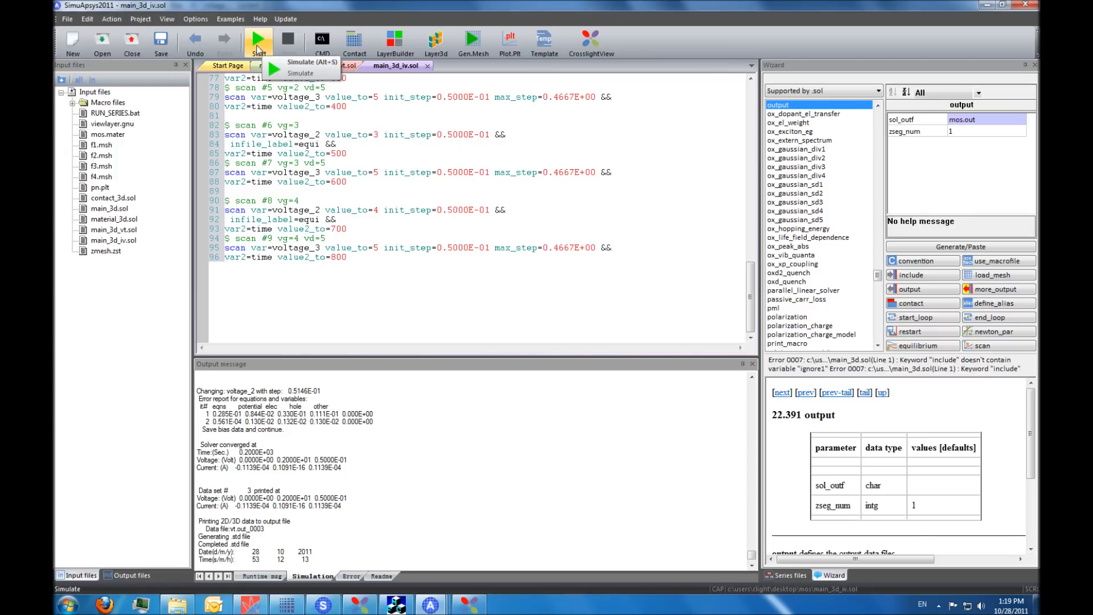
# - Start the simulation with main_3d_iv.sol as the input file
pyautogui.click(257, 50)
pyautogui.click(401, 278)
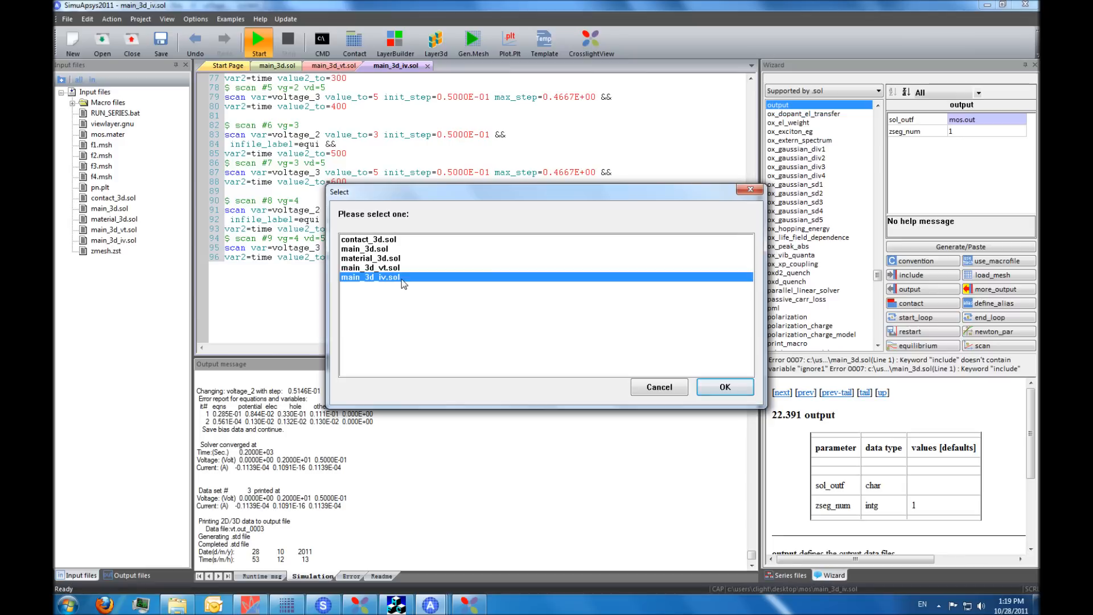
pyautogui.click(724, 387)
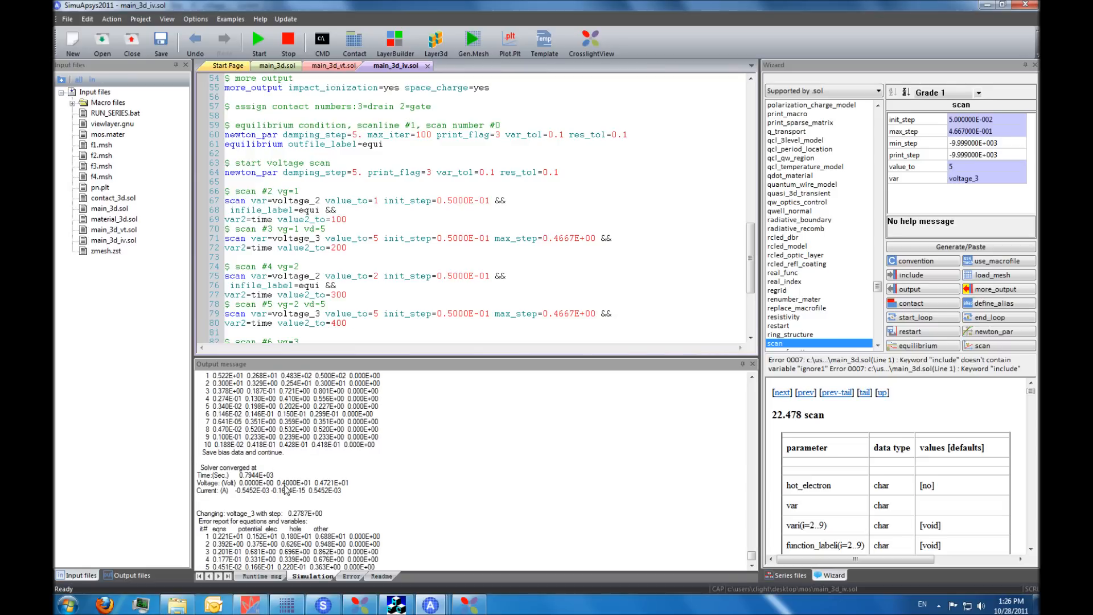
# - Examine the equilibrium command and the gate and drain voltage scan commands in main_3d_iv.sol
pyautogui.click(263, 152)
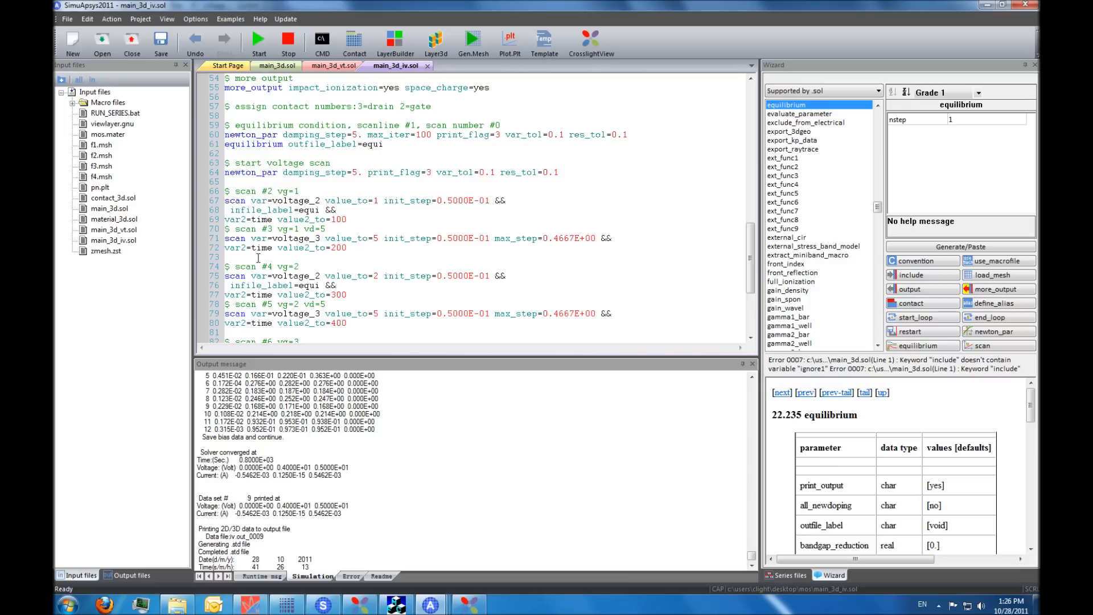
pyautogui.scroll(-1, 258, 239)
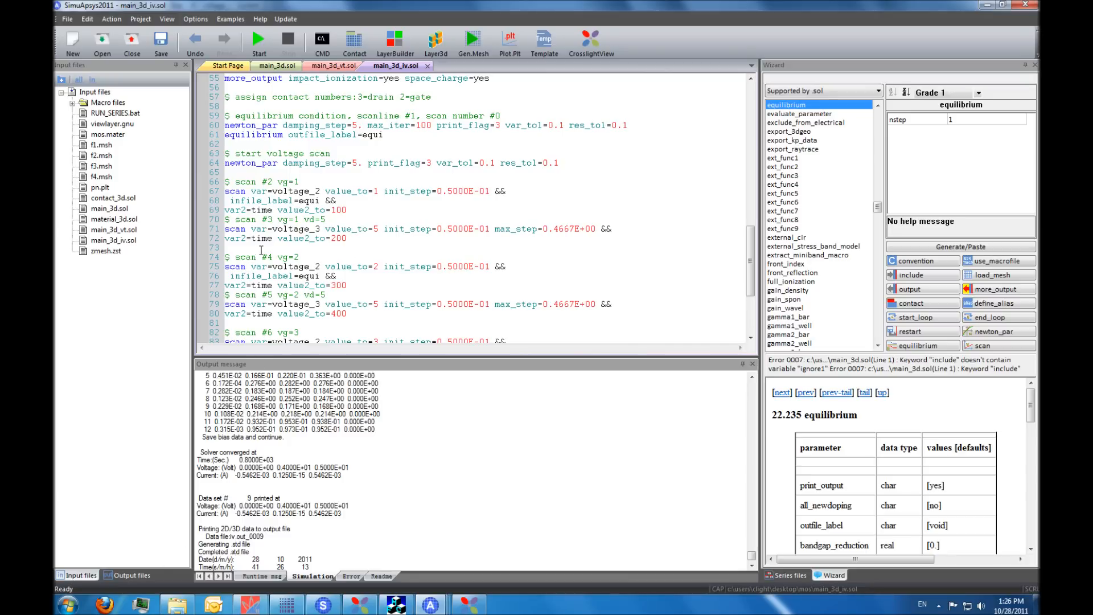
pyautogui.scroll(-1, 261, 250)
pyautogui.click(268, 211)
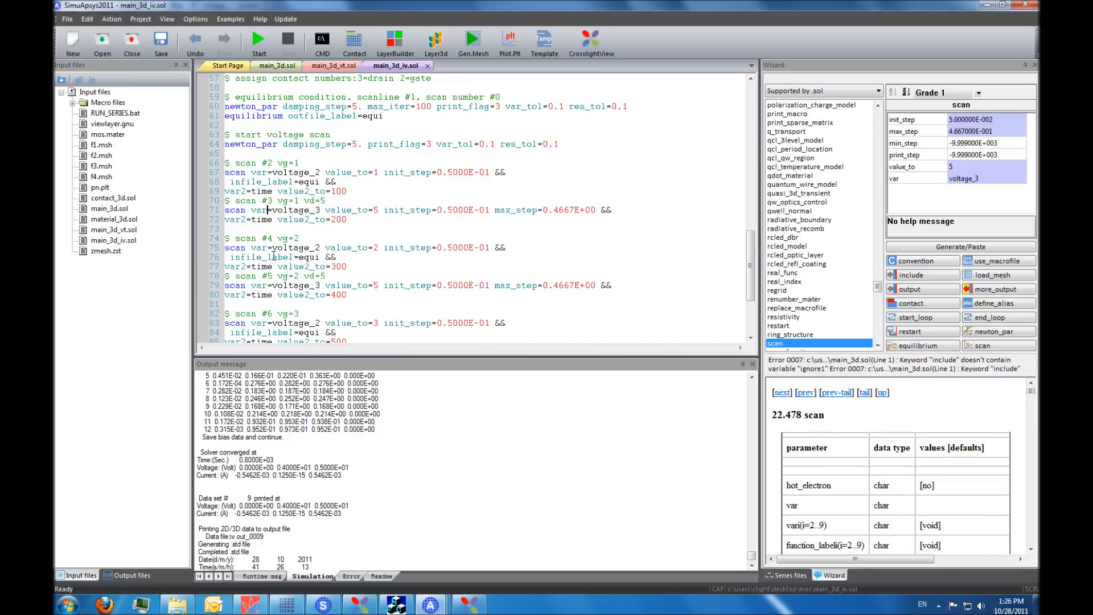
pyautogui.scroll(-2, 274, 276)
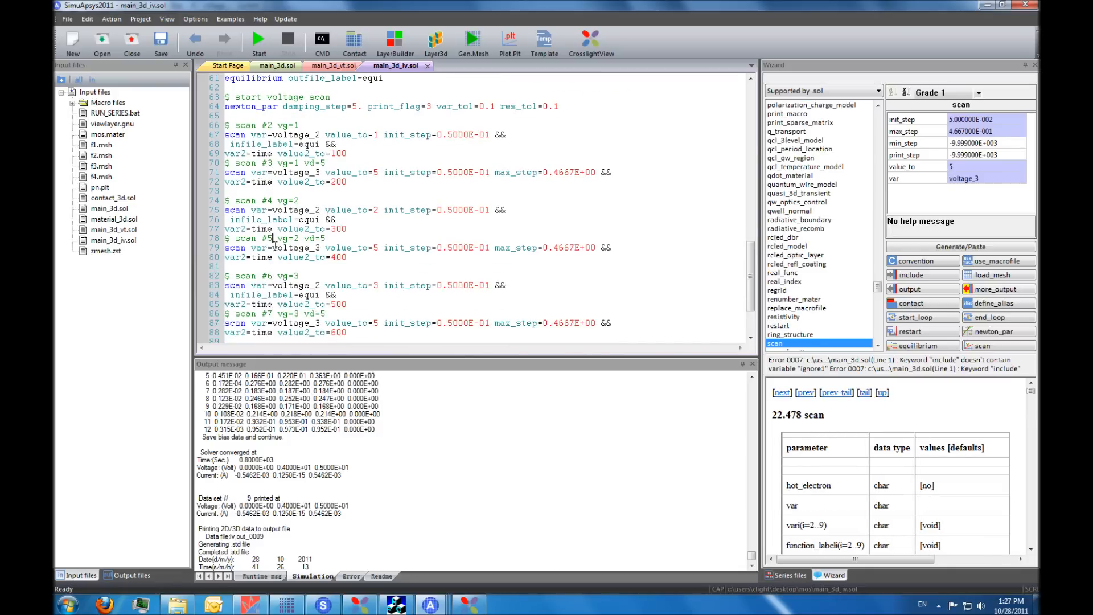
pyautogui.scroll(-1, 276, 273)
pyautogui.scroll(-2, 275, 290)
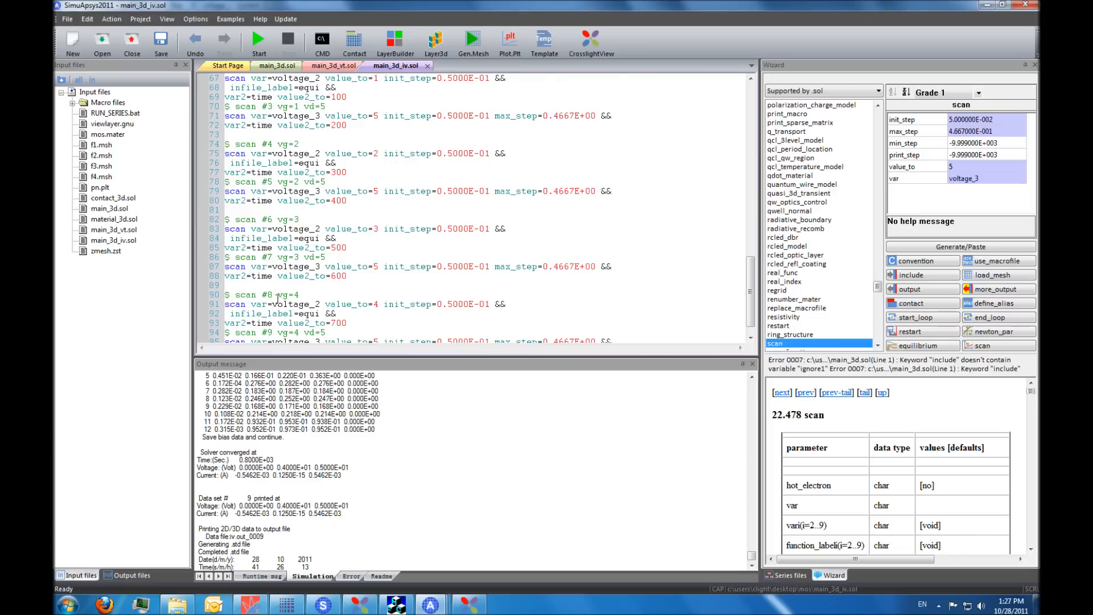
# - Open iv.std_0009 in CrosslightView and set up a scan bias plot with contact number 3 for both axes
pyautogui.click(131, 575)
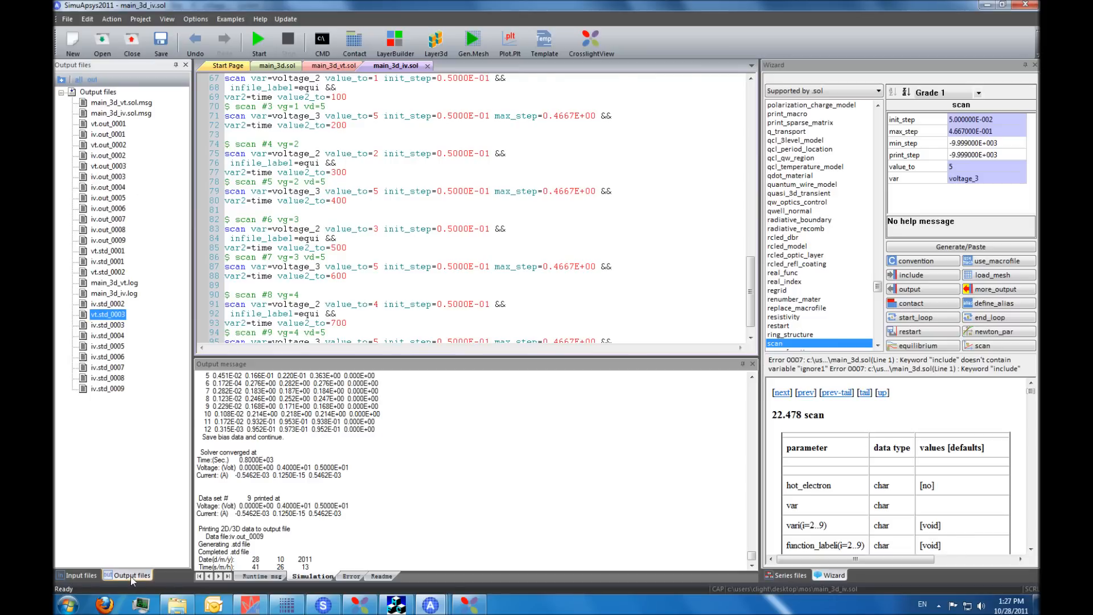
pyautogui.doubleClick(108, 389)
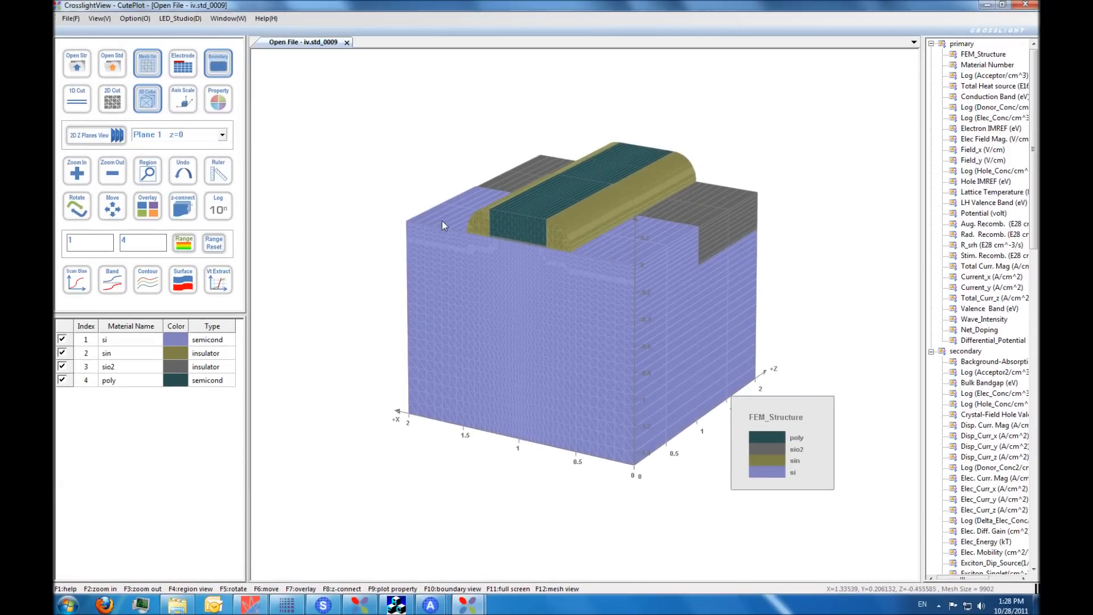
pyautogui.click(75, 296)
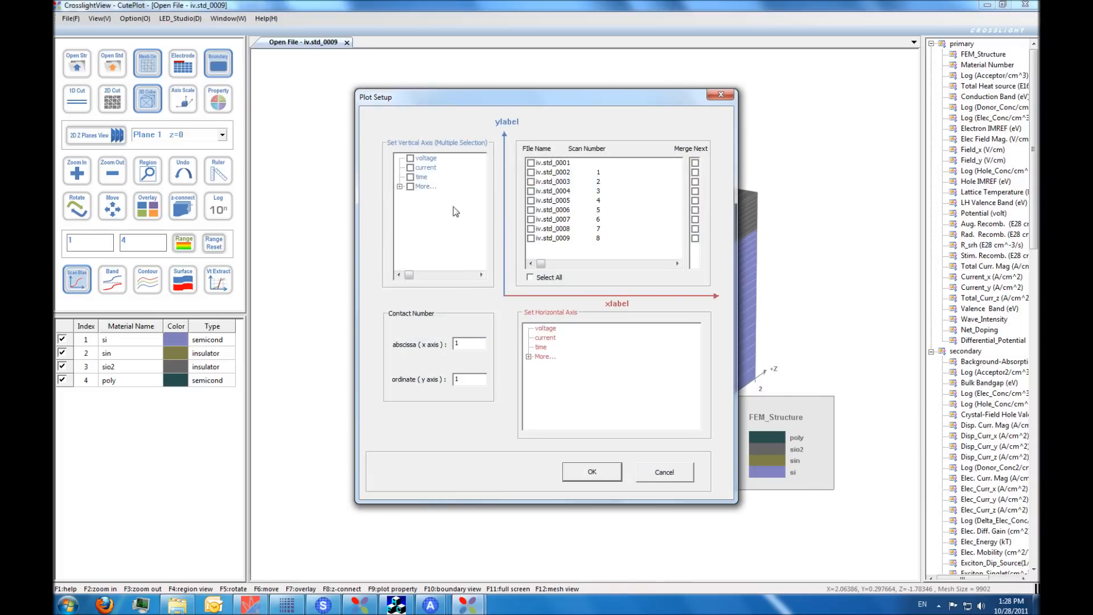
pyautogui.doubleClick(456, 344)
pyautogui.write('33')
# - Plot current against voltage for the data files iv.std_0003, iv.std_0005, iv.std_0007 and iv.std_0009
pyautogui.click(530, 181)
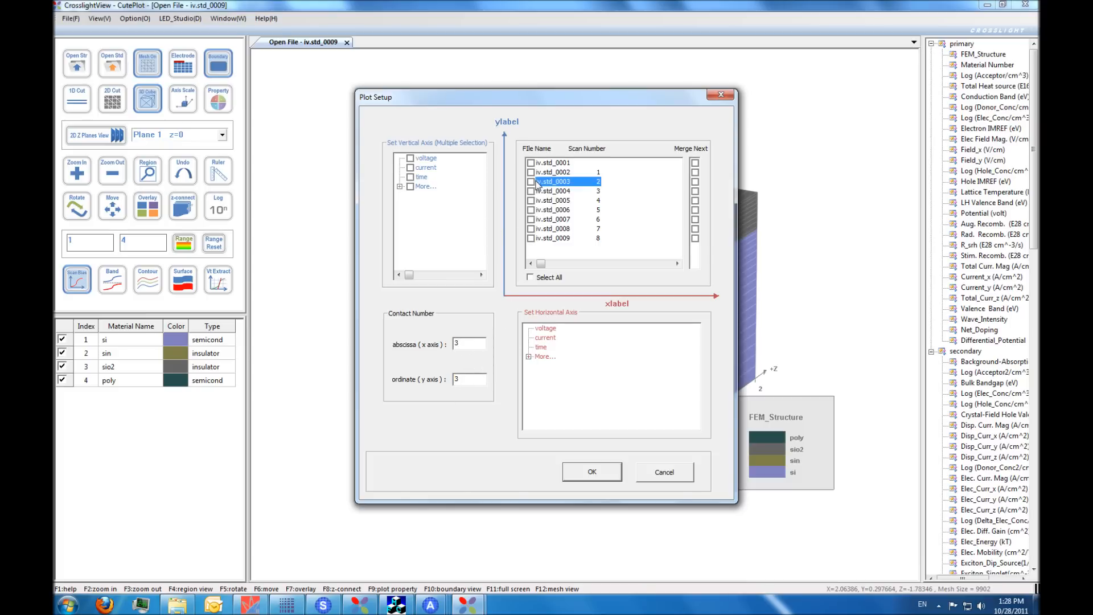
pyautogui.click(530, 200)
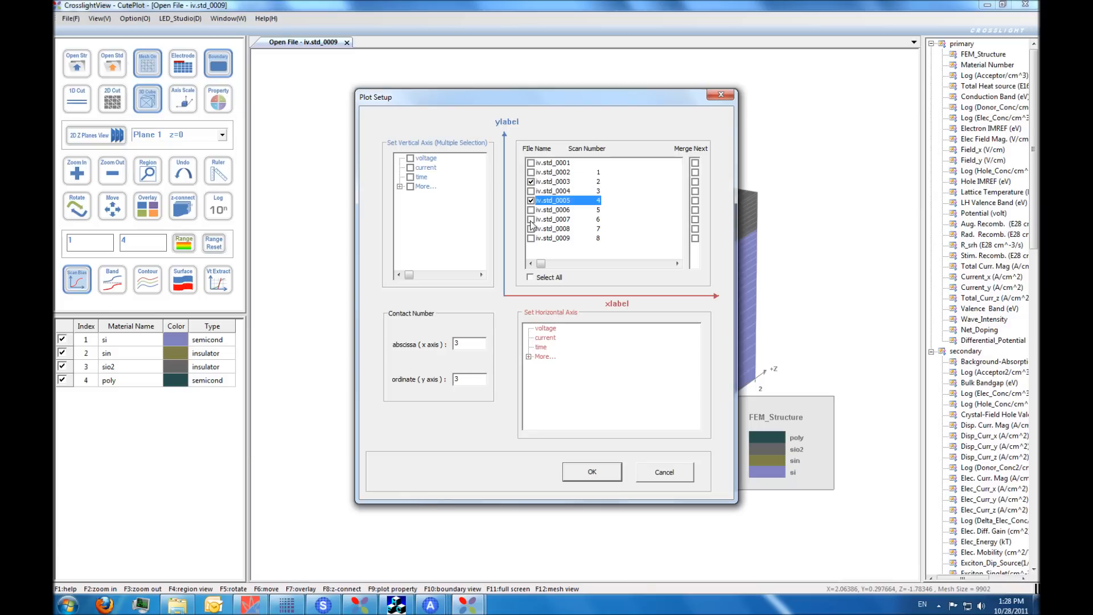
pyautogui.click(530, 219)
pyautogui.click(530, 238)
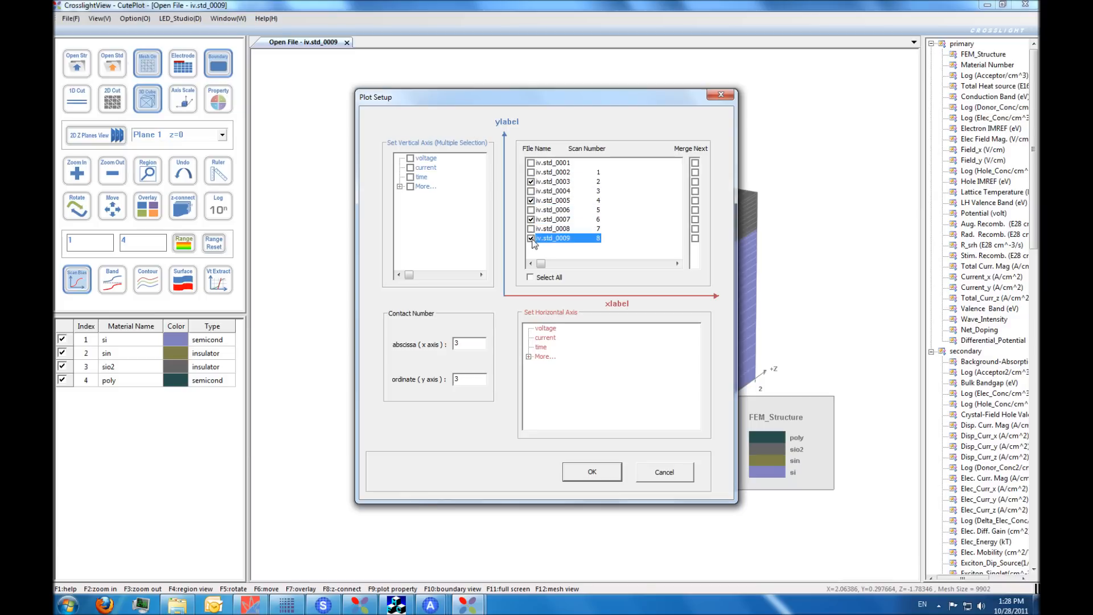
pyautogui.click(427, 169)
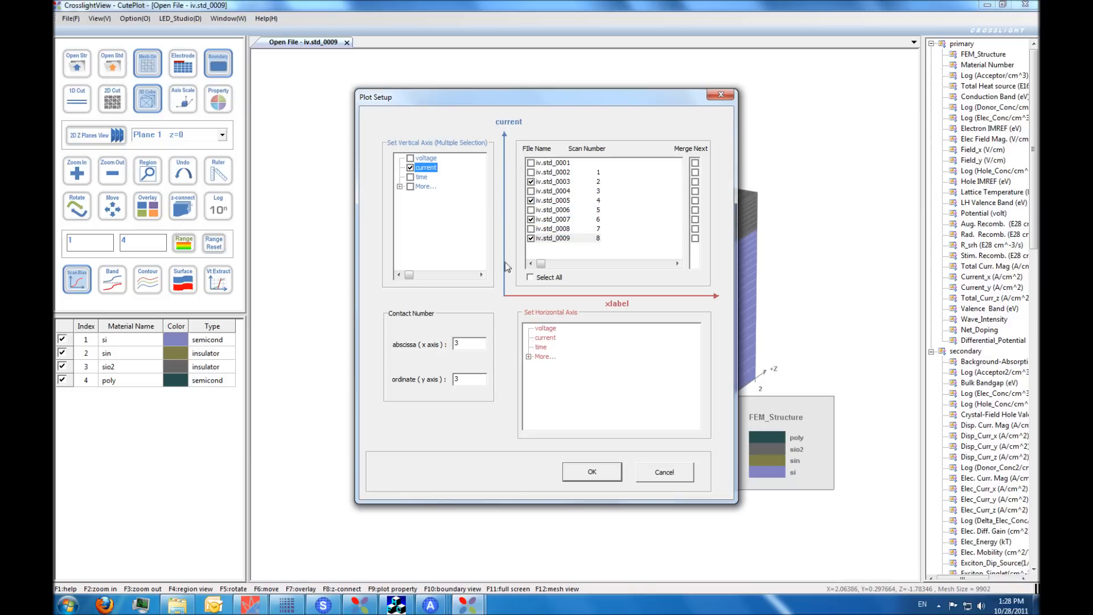
pyautogui.click(546, 329)
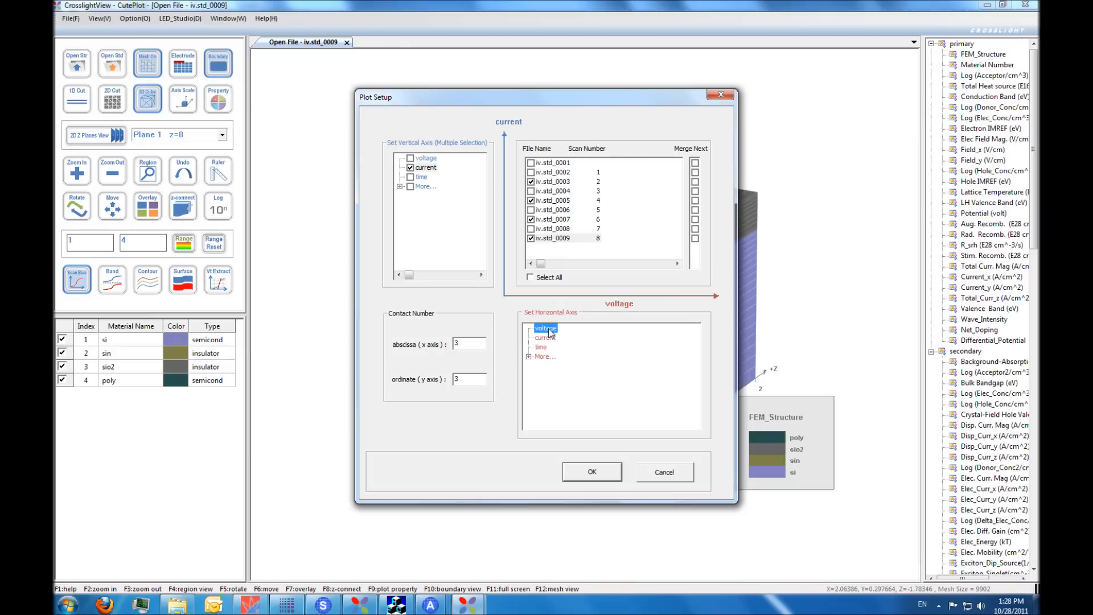
pyautogui.click(583, 473)
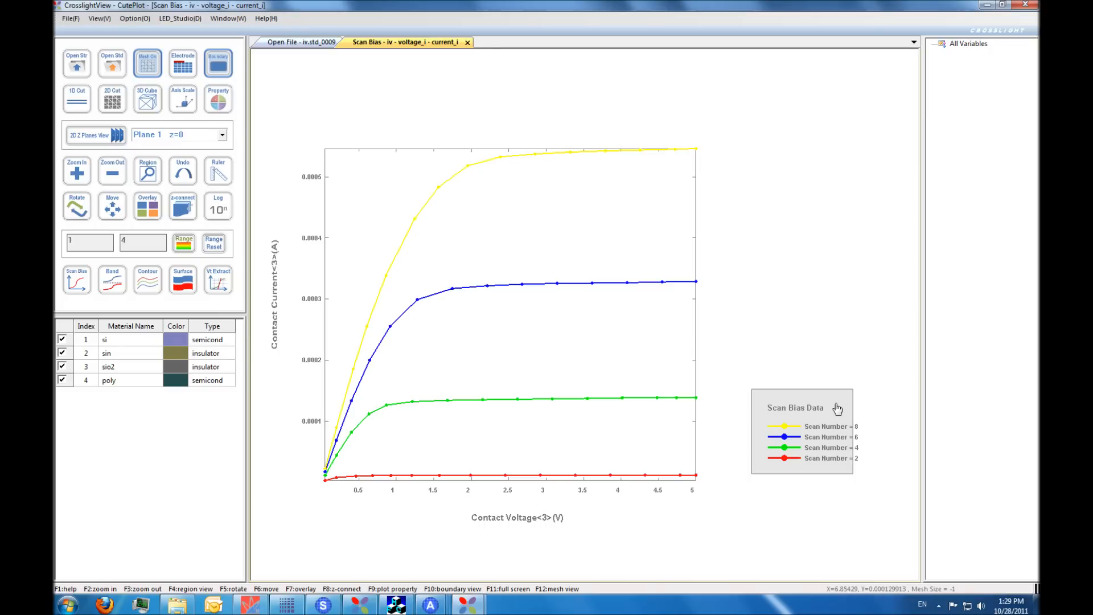
# - Move the scan bias legend closer to the plot and widen its box to fit the labels
pyautogui.moveTo(835, 409); pyautogui.dragTo(795, 371)
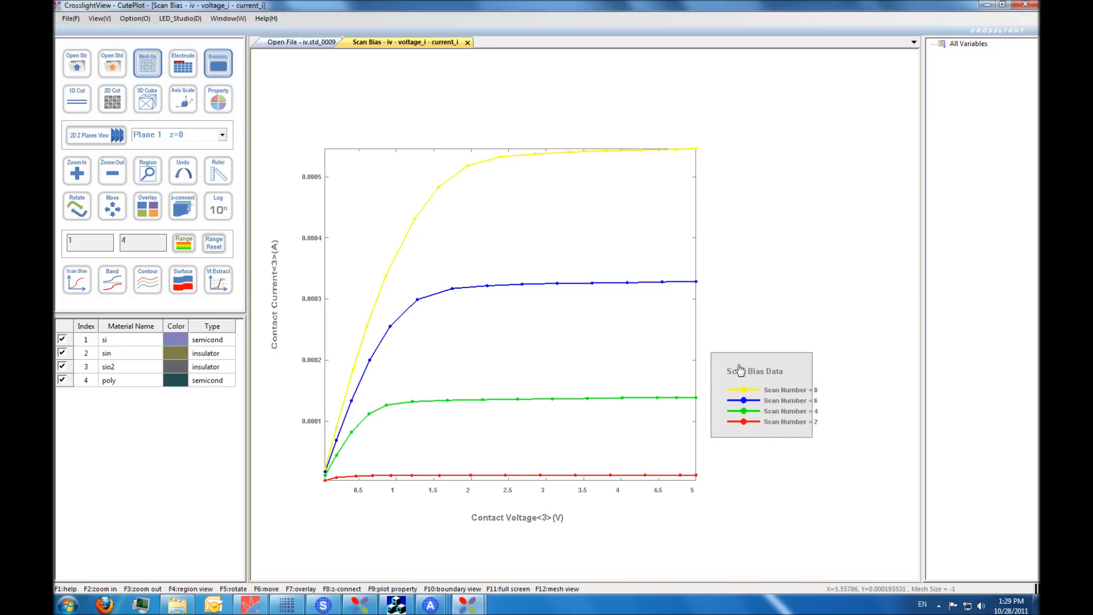
pyautogui.moveTo(814, 379); pyautogui.dragTo(829, 382)
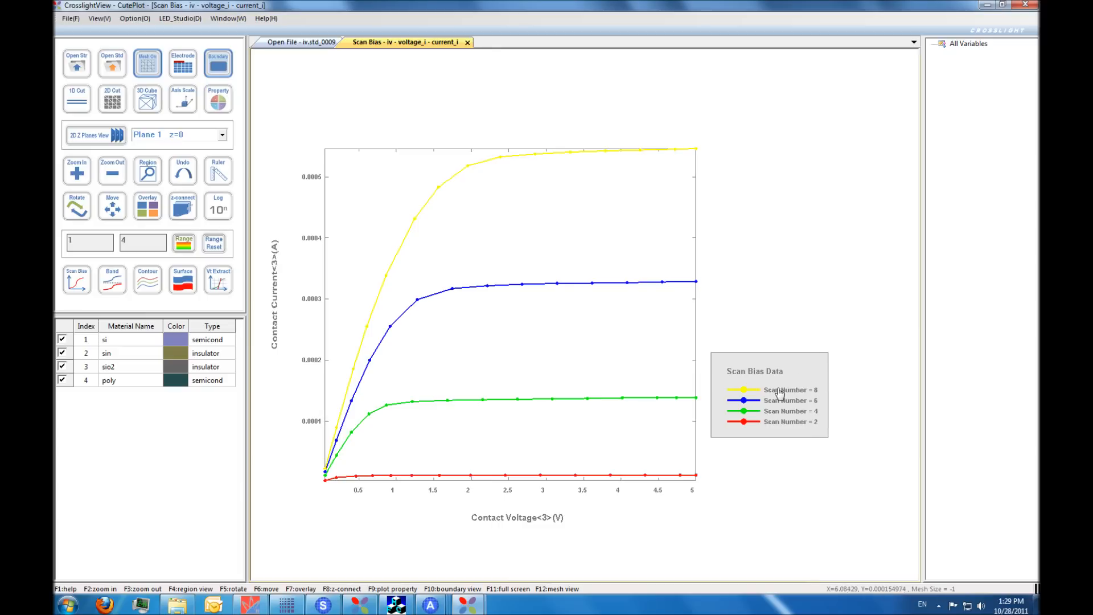
# - Change the legend description "Scan Number = 2" to "Vg=1" in the plot's color bar properties
pyautogui.doubleClick(770, 422)
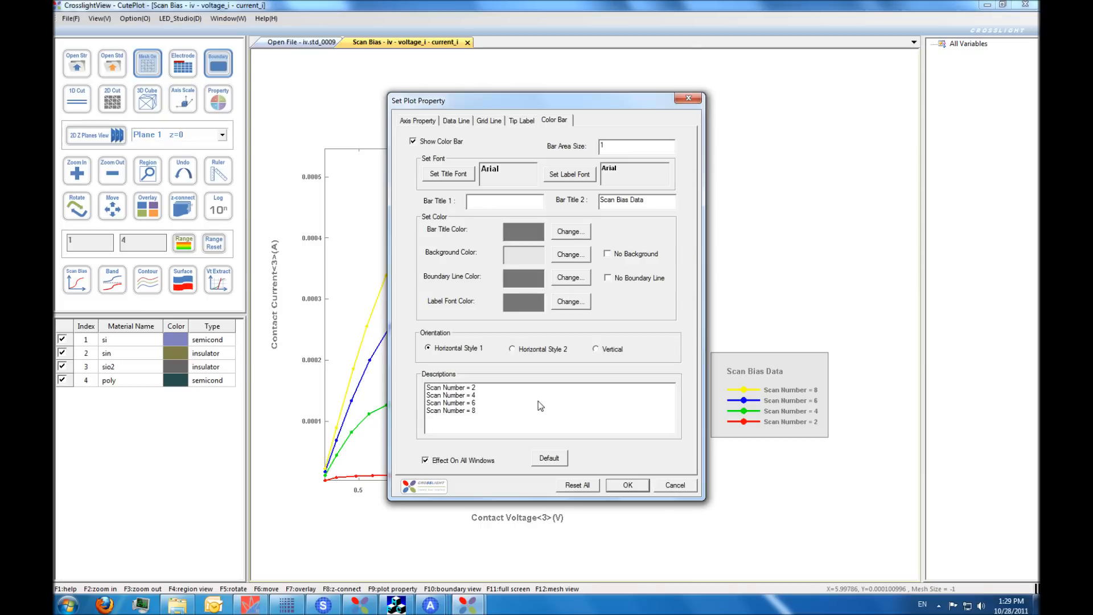
pyautogui.doubleClick(461, 387)
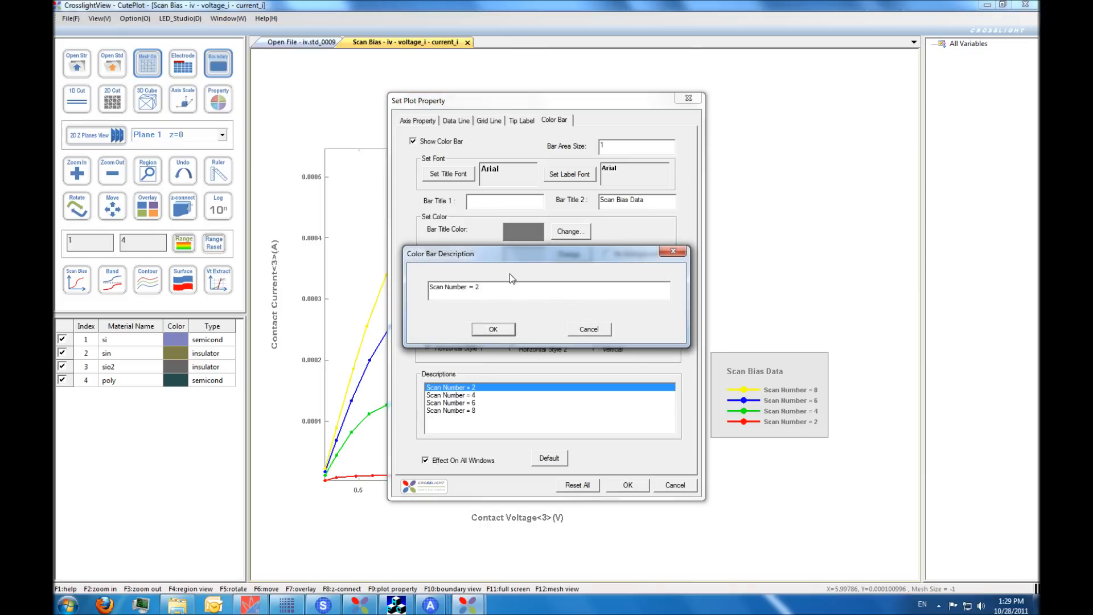
pyautogui.moveTo(504, 289); pyautogui.dragTo(412, 284)
pyautogui.write('V')
pyautogui.press('BackSpace')
pyautogui.write('g=1')
pyautogui.doubleClick(473, 285)
pyautogui.click(487, 329)
# - Change the legend description "Scan Number = 4" to "Vg=2"
pyautogui.doubleClick(472, 395)
pyautogui.moveTo(479, 286); pyautogui.dragTo(428, 286)
pyautogui.write('Vg=1')
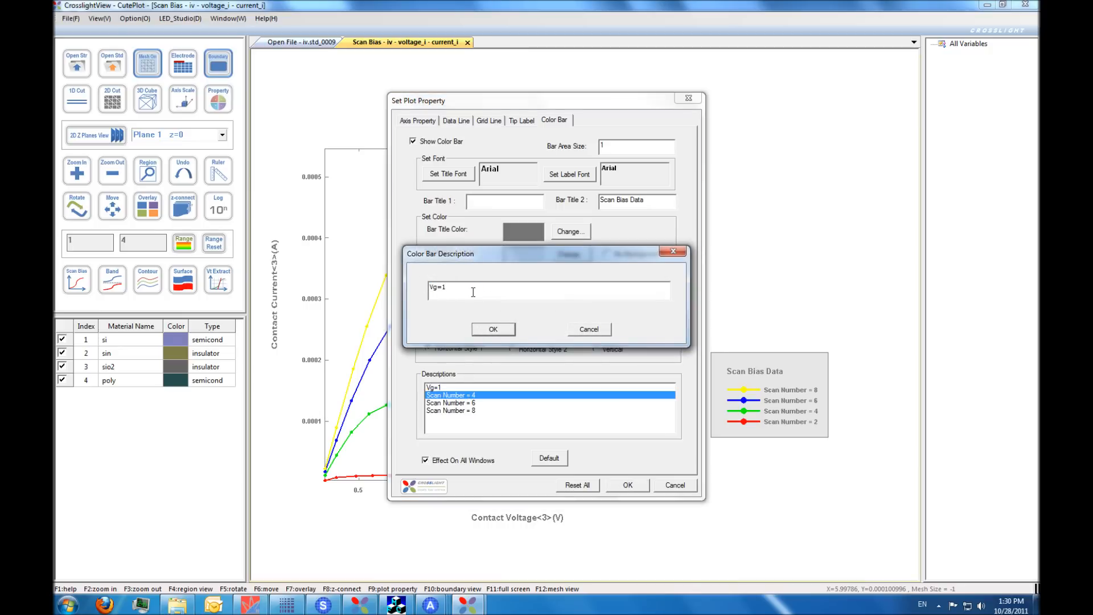
pyautogui.write('2')
pyautogui.click(493, 329)
# - Change the legend description "Scan Number = 6" to "Vg=3"
pyautogui.click(470, 403)
pyautogui.doubleClick(469, 404)
pyautogui.moveTo(495, 288); pyautogui.dragTo(395, 293)
pyautogui.write('Vg=1')
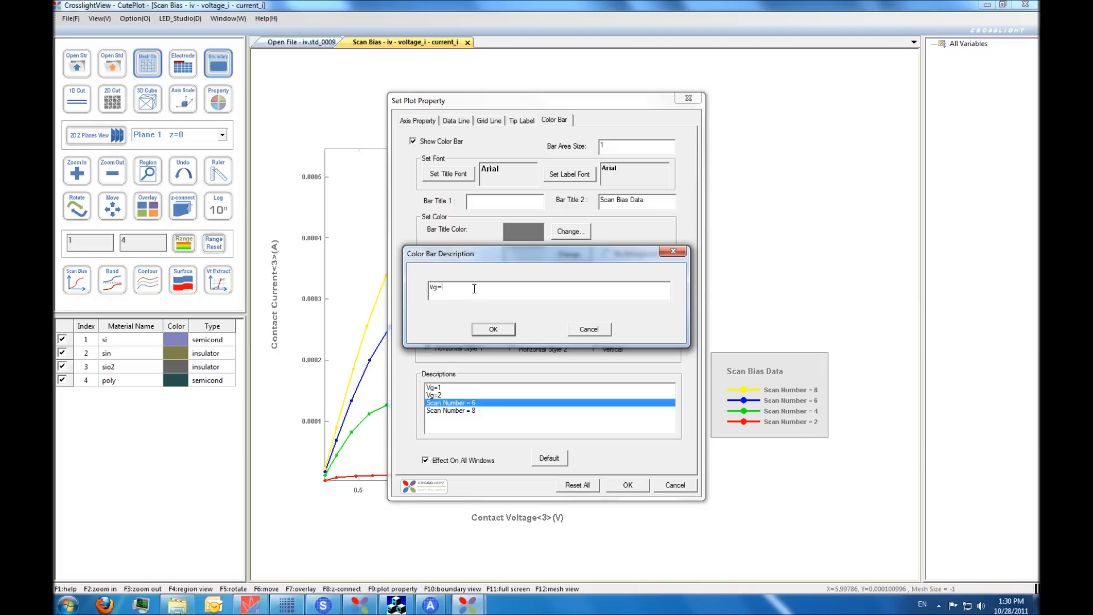
pyautogui.click(492, 329)
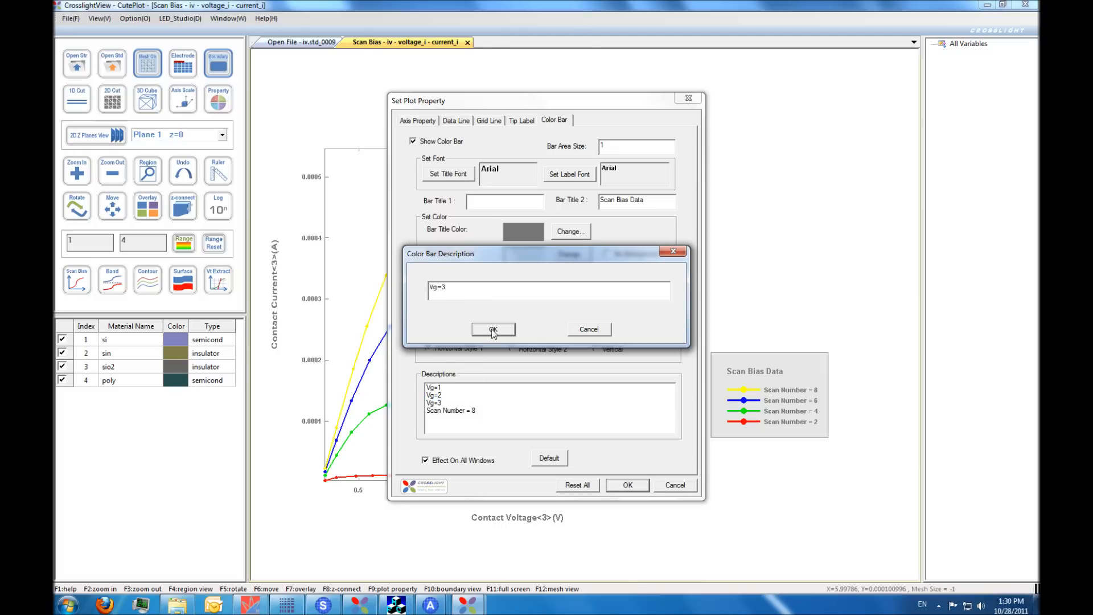
# - Change the legend description "Scan Number = 8" to "Vg=4", apply the plot properties, and place the legend inside the plot between the upper two curves
pyautogui.doubleClick(462, 410)
pyautogui.moveTo(496, 289); pyautogui.dragTo(401, 292)
pyautogui.write('Vg=1')
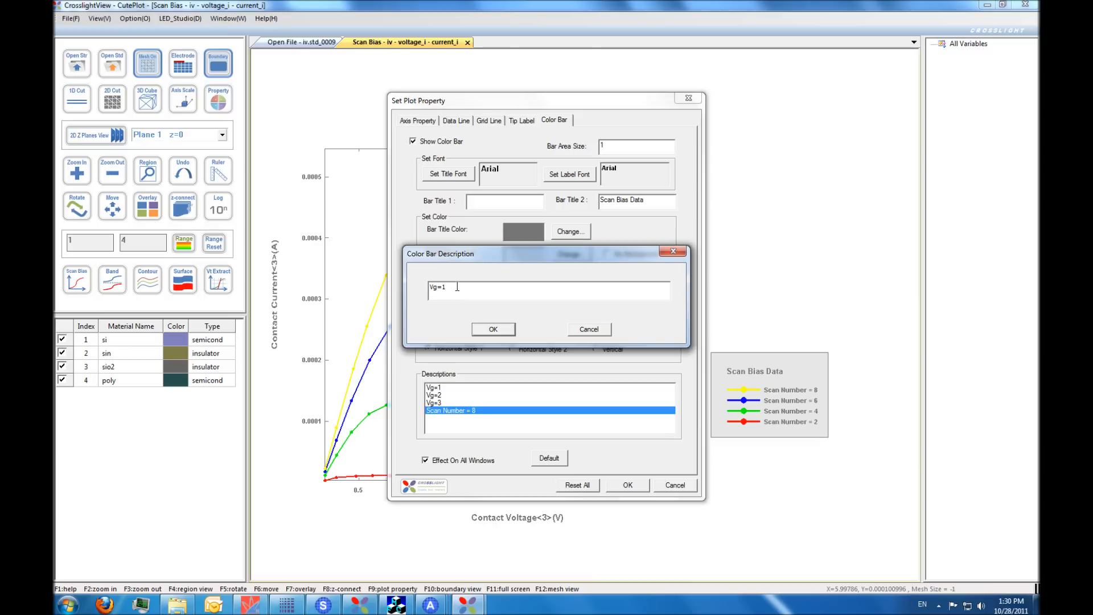
pyautogui.click(493, 329)
pyautogui.click(627, 485)
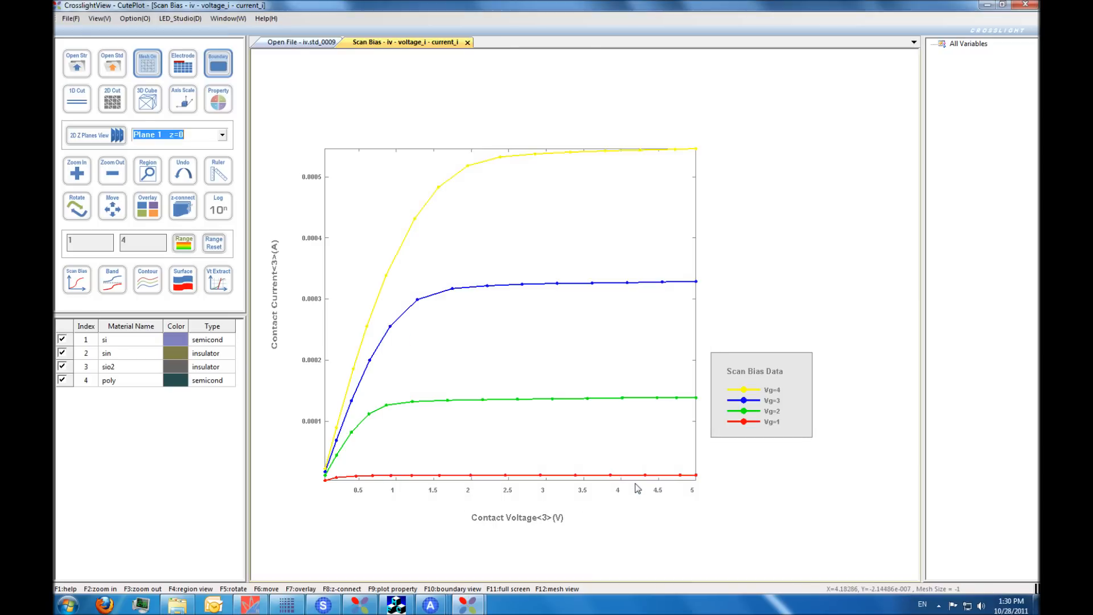
pyautogui.moveTo(749, 393); pyautogui.dragTo(595, 199)
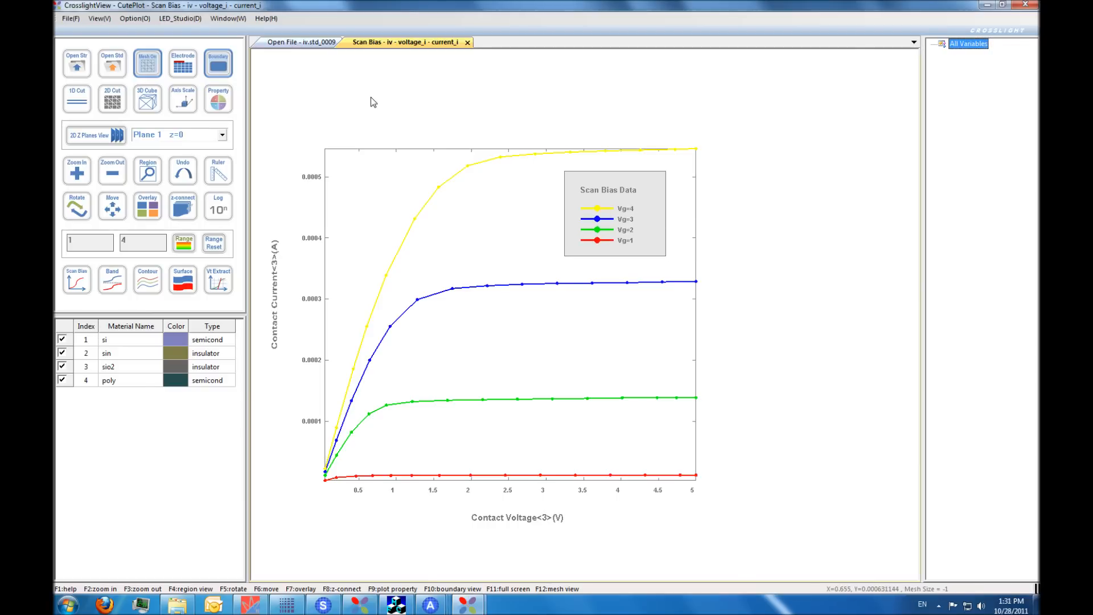
# - Display Potential (volt) on the 3D structure of iv.std_0009, move the model clear of the color bar, and turn on contour display
pyautogui.click(307, 42)
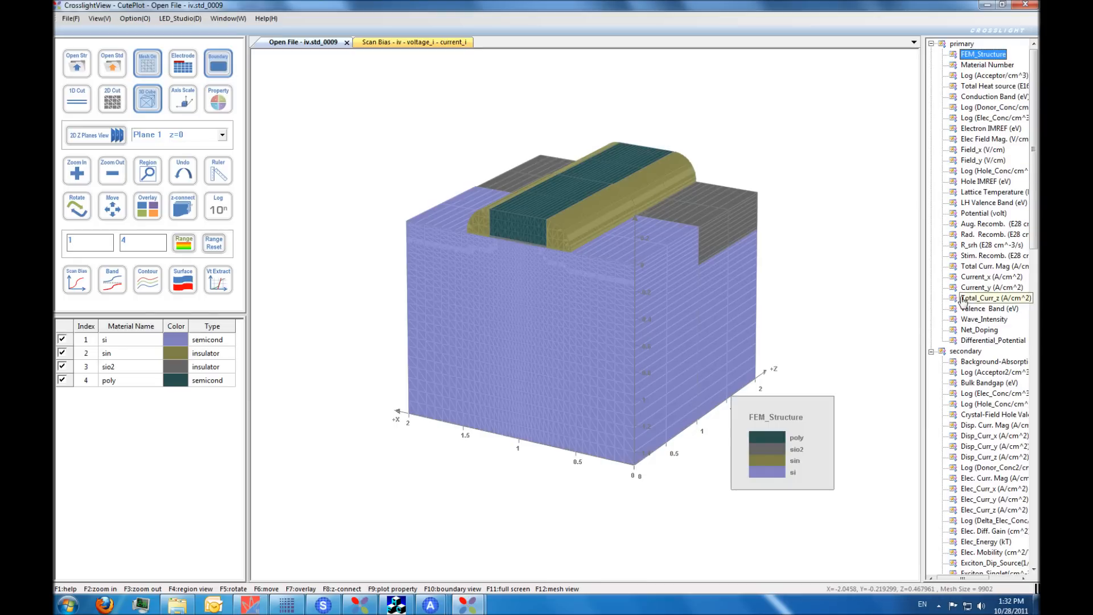
pyautogui.click(980, 213)
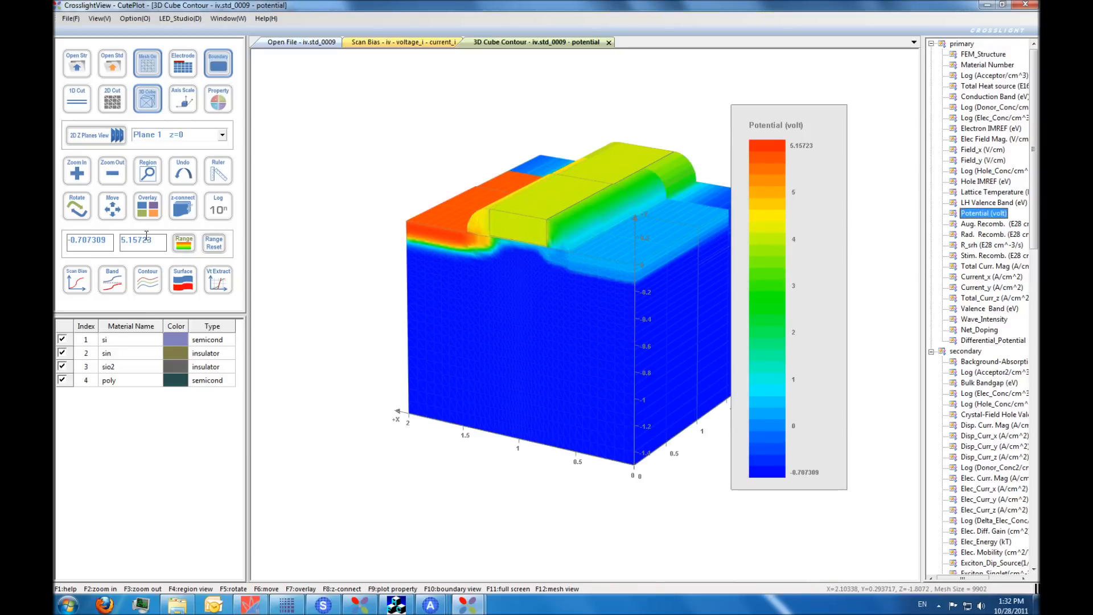
pyautogui.click(108, 211)
pyautogui.moveTo(612, 309); pyautogui.dragTo(510, 309)
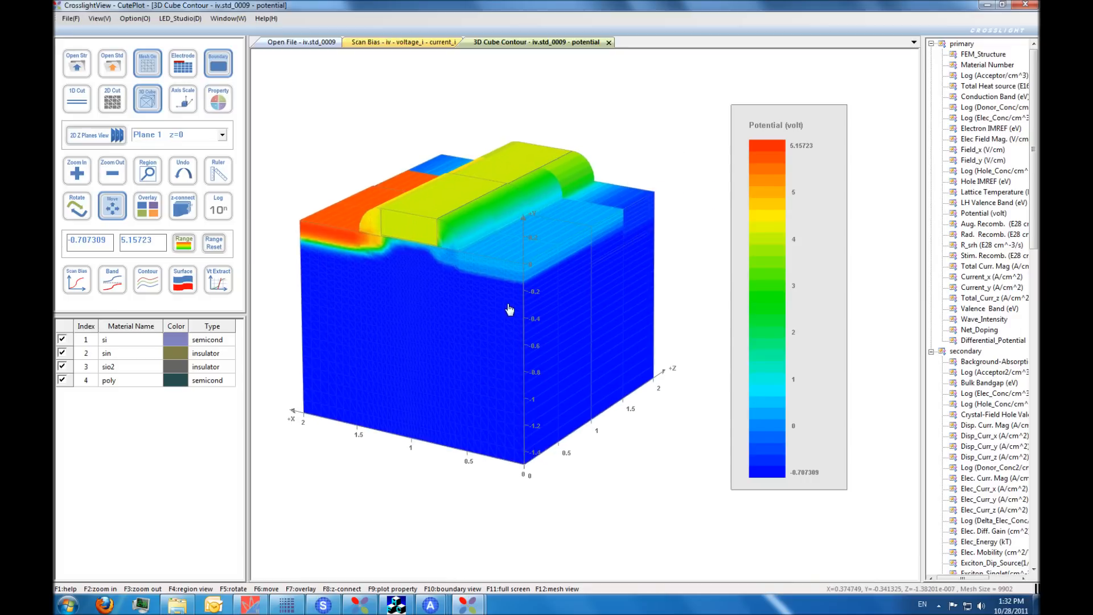
pyautogui.click(146, 290)
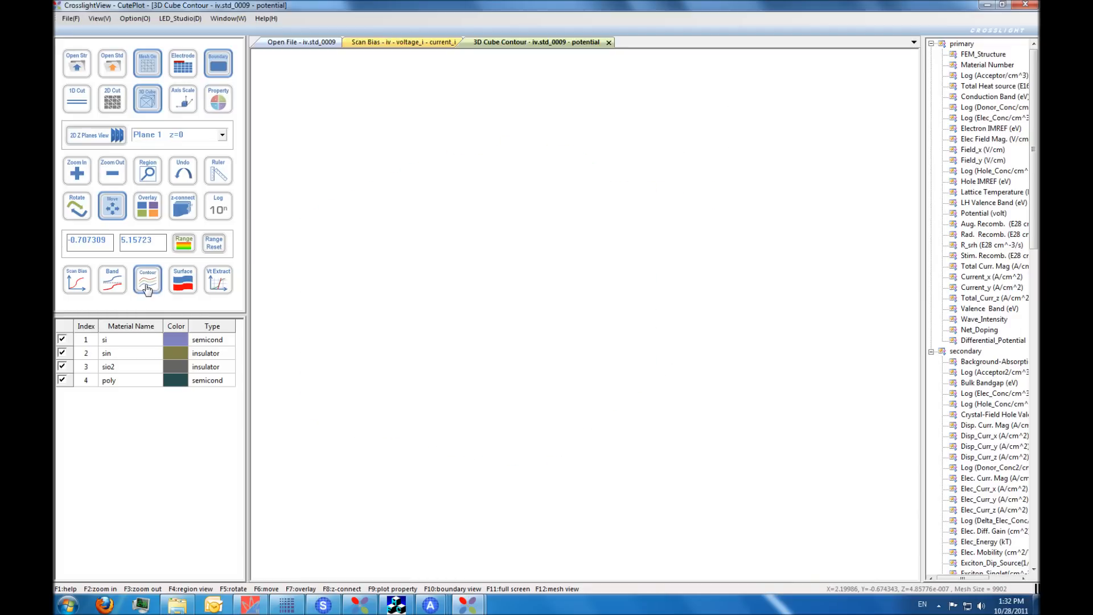